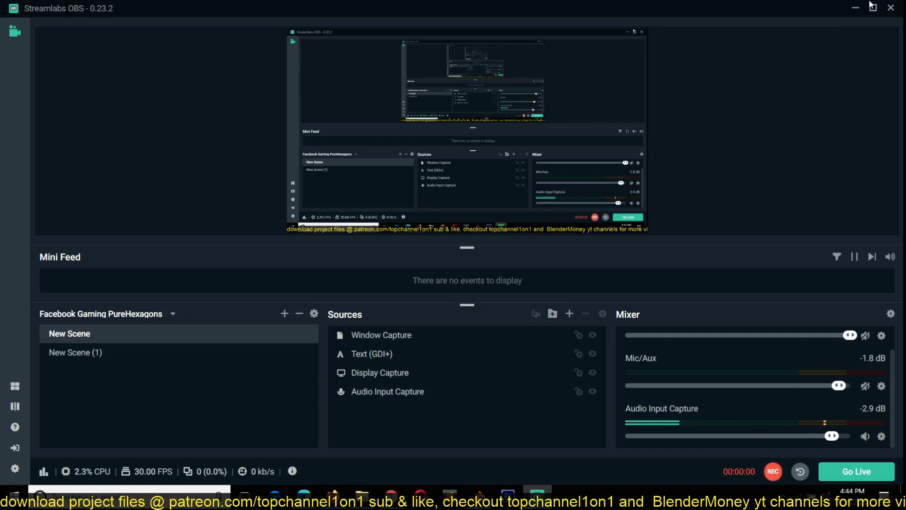
- Switch to Blender and play the water plane's animation from frame 1, checking the ripples from another angle before stopping playback
{"action": "left_click", "coordinate": [855, 9]}
{"action": "scroll", "coordinate": [383, 226], "scroll_direction": "down", "scroll_amount": 2}
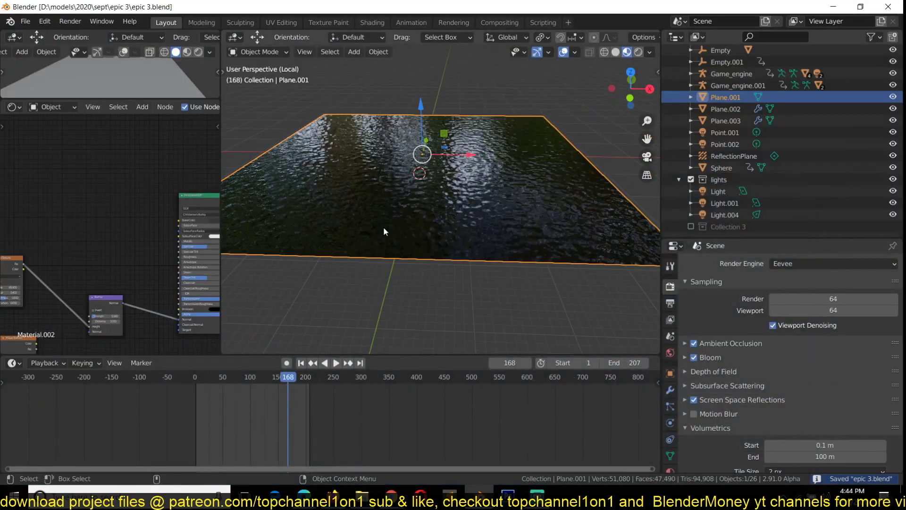
{"action": "key", "text": "shift+Left"}
{"action": "key", "text": "space"}
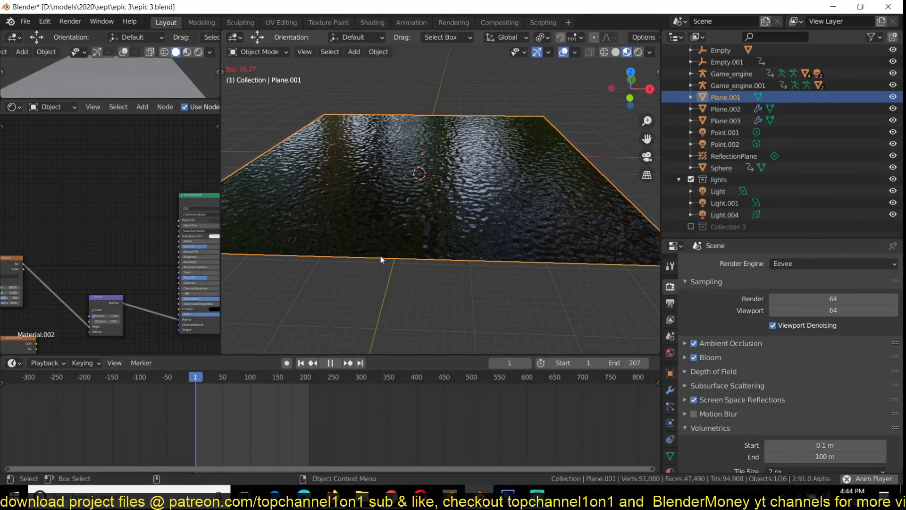
{"action": "left_click", "coordinate": [402, 281]}
{"action": "scroll", "coordinate": [446, 247], "scroll_direction": "up", "scroll_amount": 2}
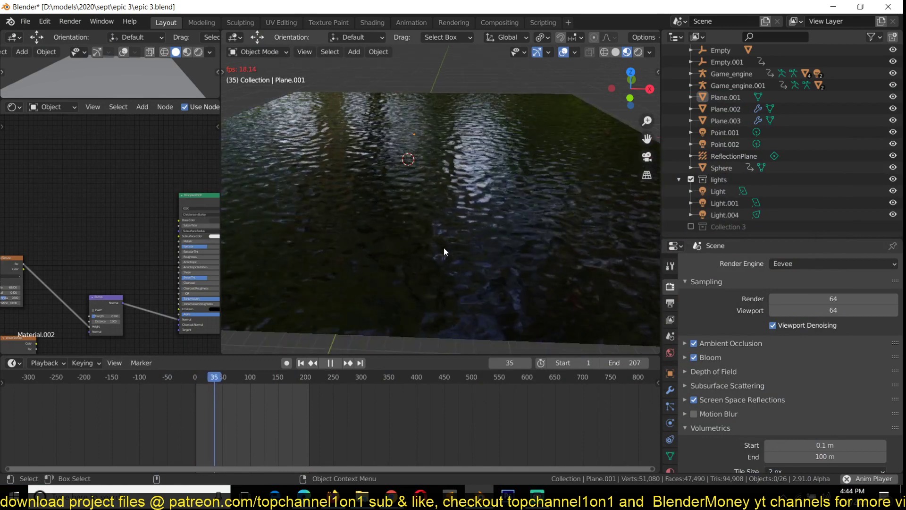
{"action": "middle_click_drag", "start_coordinate": [443, 247], "coordinate": [397, 247]}
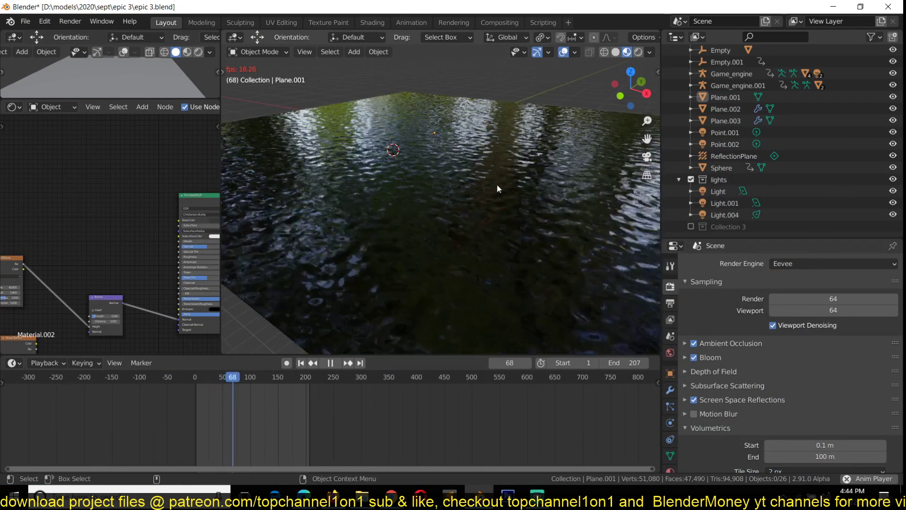
{"action": "key", "text": "space"}
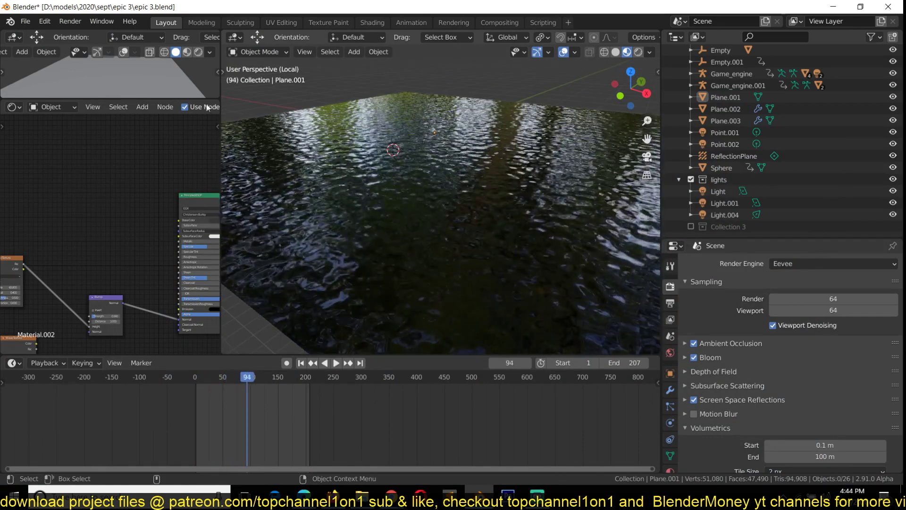
- Play back the rendered animation frames and close the player window
{"action": "left_click", "coordinate": [75, 21]}
{"action": "key", "text": "ctrl+F11"}
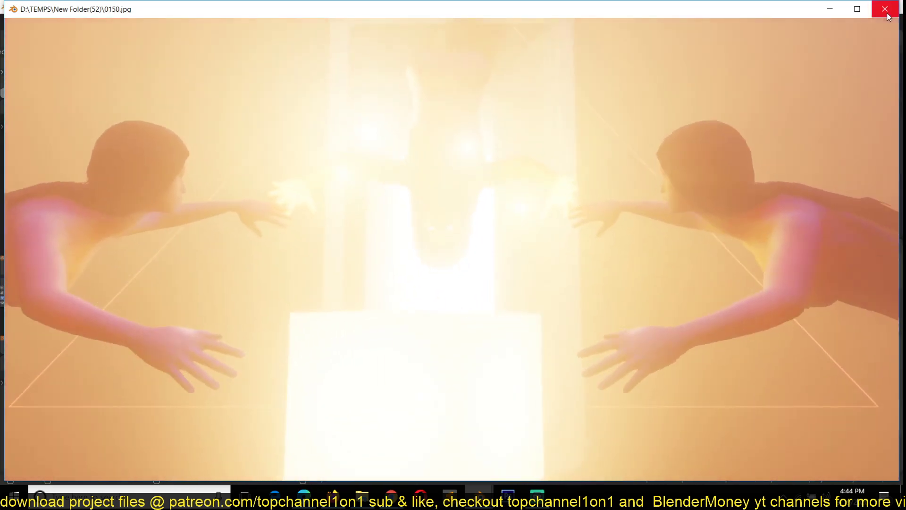
{"action": "left_click", "coordinate": [886, 10]}
- Exit the water plane's local view and preview the full scene through the camera in rendered shading without overlays
{"action": "scroll", "coordinate": [350, 225], "scroll_direction": "down", "scroll_amount": 5}
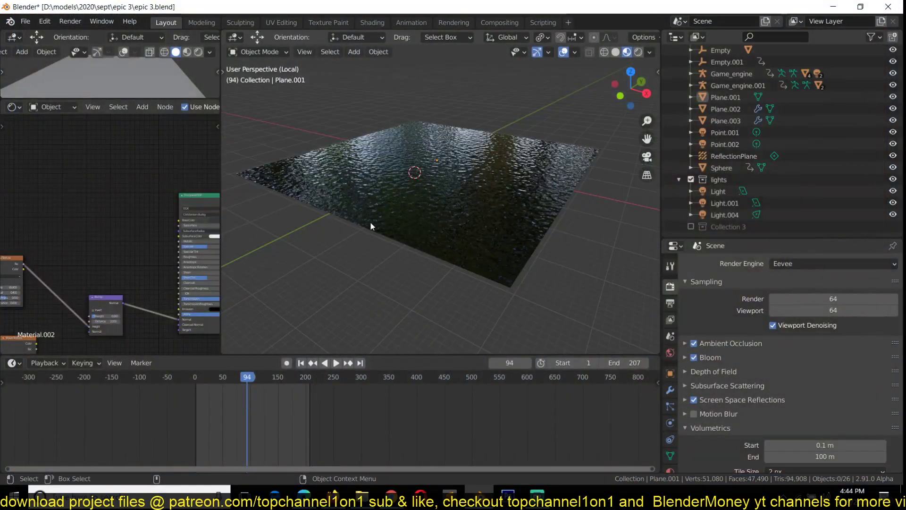
{"action": "left_click", "coordinate": [370, 223]}
{"action": "key", "text": "slash"}
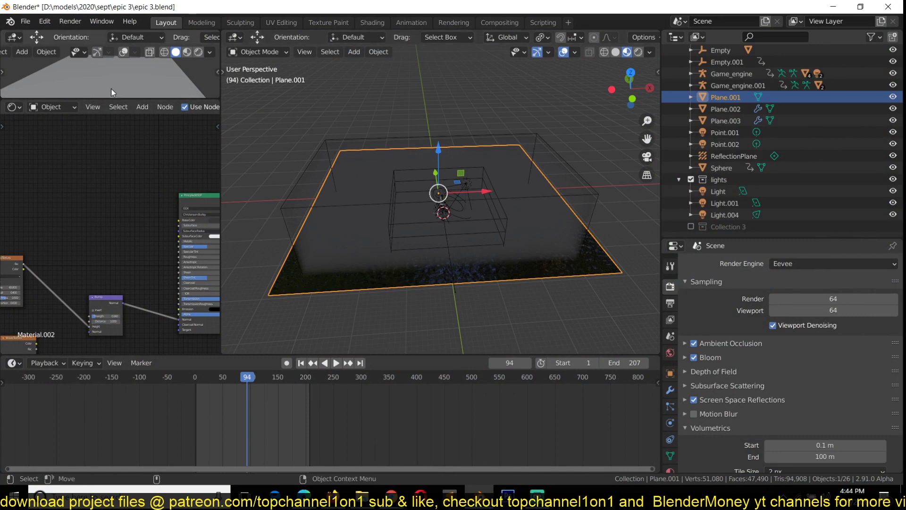
{"action": "key", "text": "KP_0"}
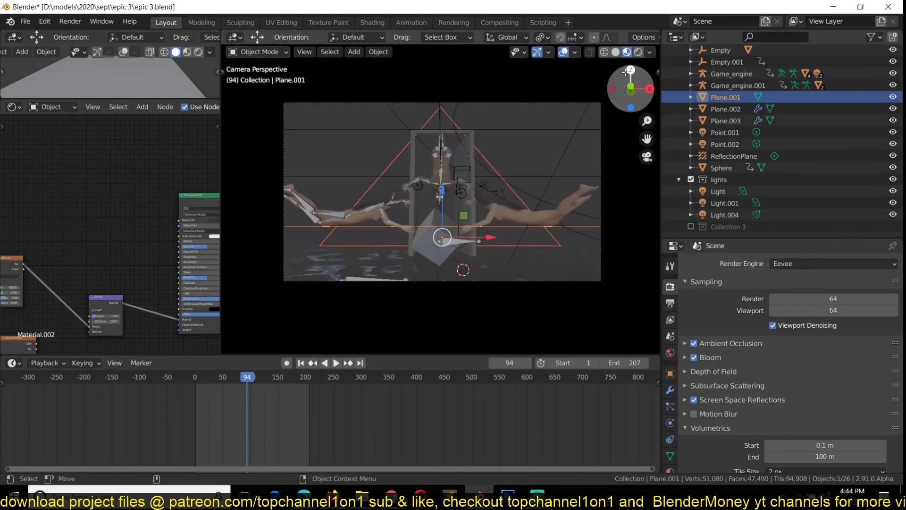
{"action": "left_click", "coordinate": [638, 58]}
{"action": "left_click", "coordinate": [638, 53]}
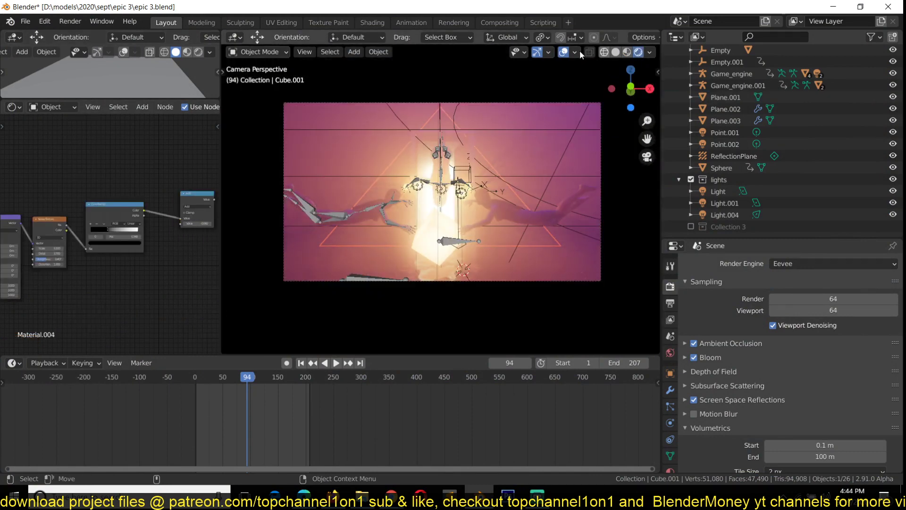
{"action": "left_click", "coordinate": [564, 52]}
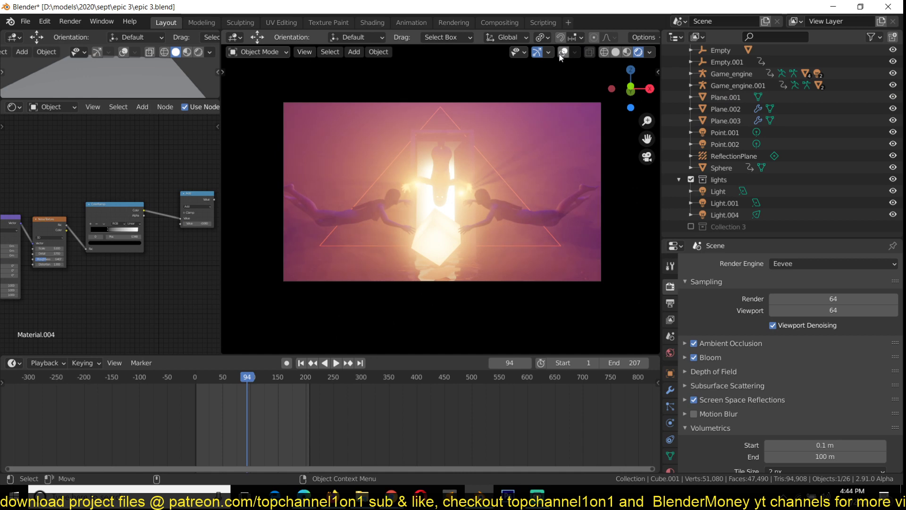
- Return to Material Preview shading with overlays shown, and isolate the water plane in local view
{"action": "left_click", "coordinate": [628, 53]}
{"action": "middle_click_drag", "start_coordinate": [491, 168], "coordinate": [483, 222]}
{"action": "scroll", "coordinate": [483, 225], "scroll_direction": "down", "scroll_amount": 10}
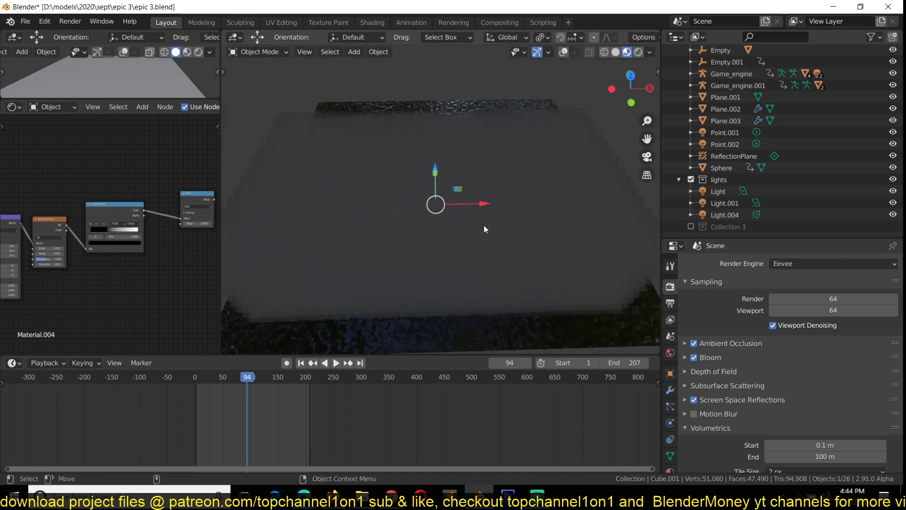
{"action": "left_click", "coordinate": [531, 240]}
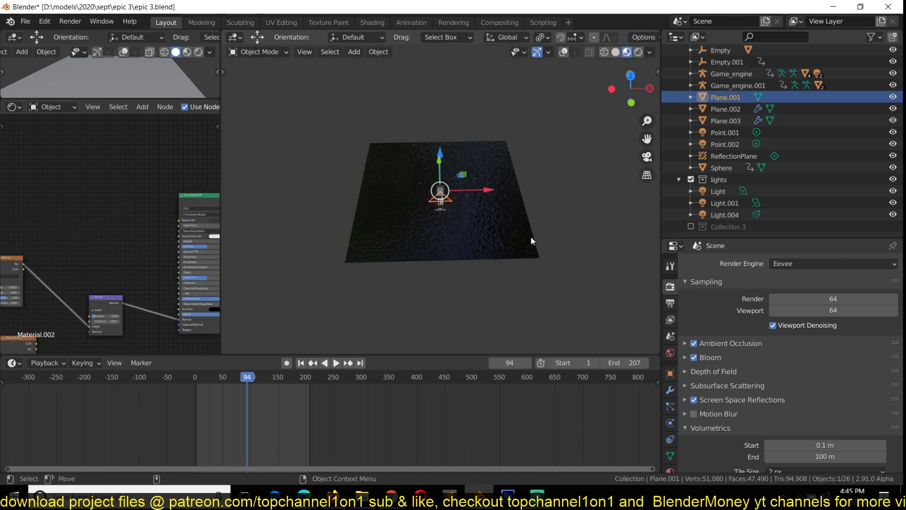
{"action": "scroll", "coordinate": [532, 238], "scroll_direction": "up", "scroll_amount": 7}
{"action": "scroll", "coordinate": [473, 238], "scroll_direction": "down", "scroll_amount": 7}
{"action": "middle_click_drag", "start_coordinate": [576, 152], "coordinate": [511, 127]}
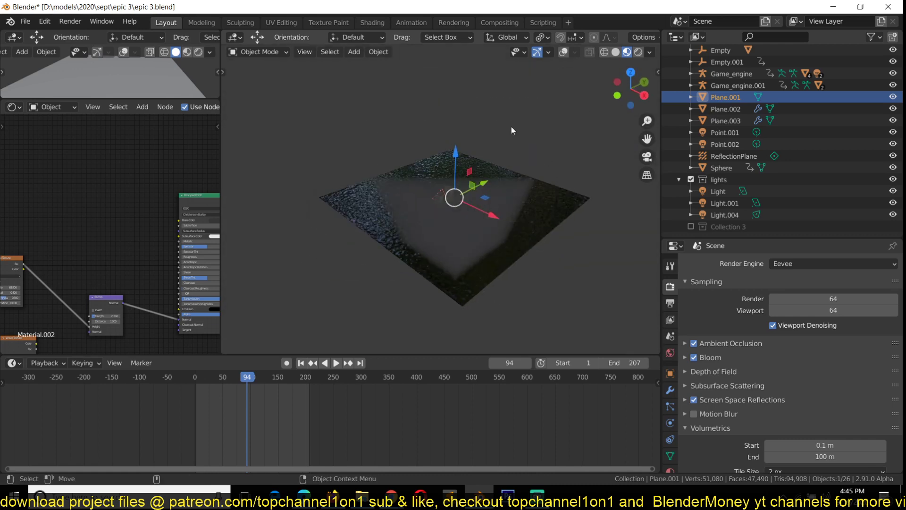
{"action": "left_click", "coordinate": [563, 52]}
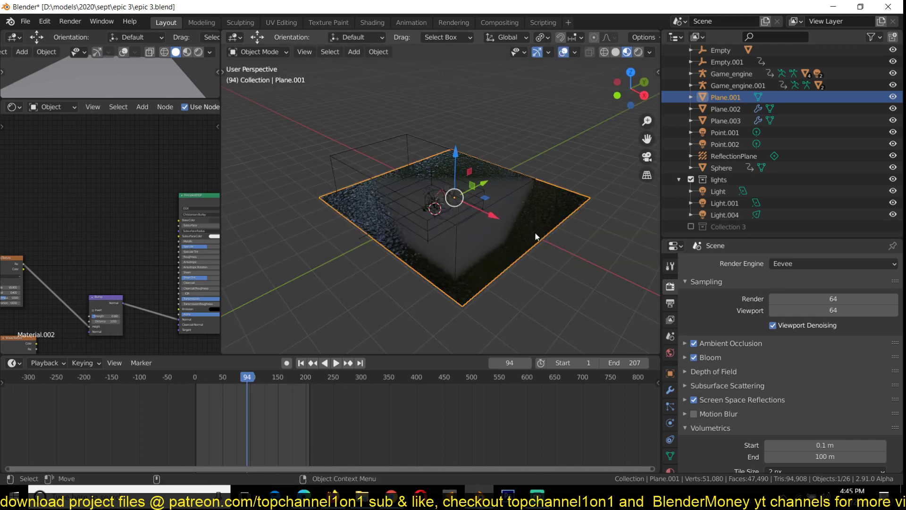
{"action": "key", "text": "KP_Divide"}
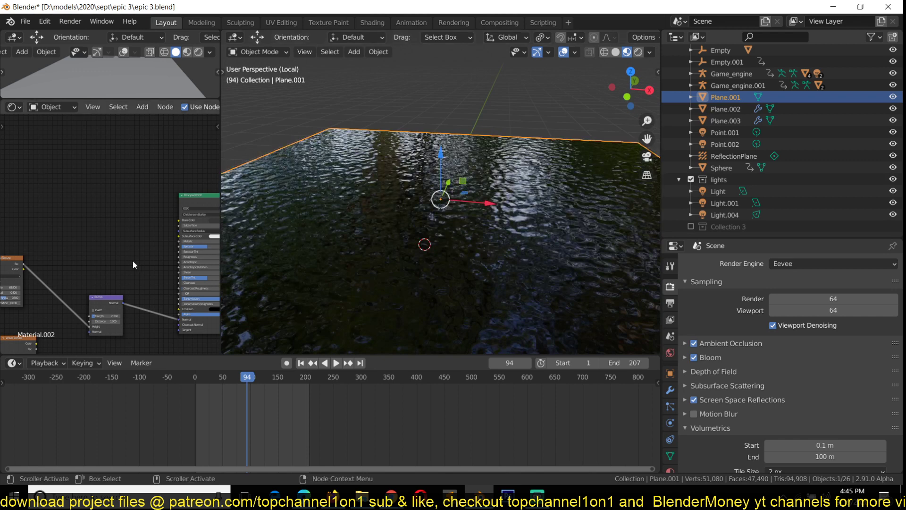
- Examine the water material's node tree, from the mapping and texture nodes to the shader
{"action": "scroll", "coordinate": [133, 261], "scroll_direction": "down", "scroll_amount": 4}
{"action": "middle_click_drag", "start_coordinate": [149, 262], "coordinate": [171, 236]}
{"action": "middle_click_drag", "start_coordinate": [118, 251], "coordinate": [198, 239]}
{"action": "scroll", "coordinate": [131, 177], "scroll_direction": "up", "scroll_amount": 1}
{"action": "scroll", "coordinate": [135, 173], "scroll_direction": "up", "scroll_amount": 3}
{"action": "scroll", "coordinate": [170, 214], "scroll_direction": "down", "scroll_amount": 4}
{"action": "scroll", "coordinate": [91, 220], "scroll_direction": "up", "scroll_amount": 3}
{"action": "scroll", "coordinate": [92, 220], "scroll_direction": "up", "scroll_amount": 1}
{"action": "middle_click_drag", "start_coordinate": [92, 219], "coordinate": [146, 223]}
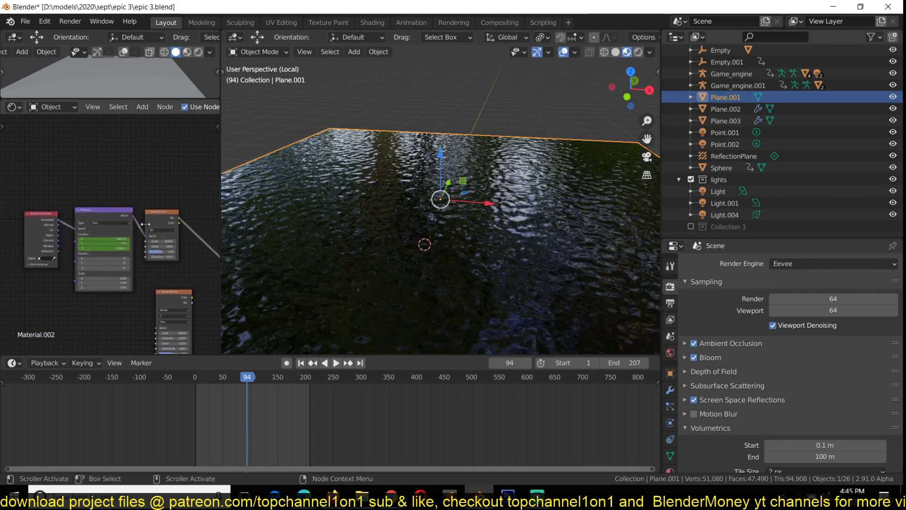
- Add a Noise Texture node above the existing node chain and preview its output on the water plane
{"action": "middle_click_drag", "start_coordinate": [153, 188], "coordinate": [95, 239]}
{"action": "scroll", "coordinate": [95, 239], "scroll_direction": "down", "scroll_amount": 2}
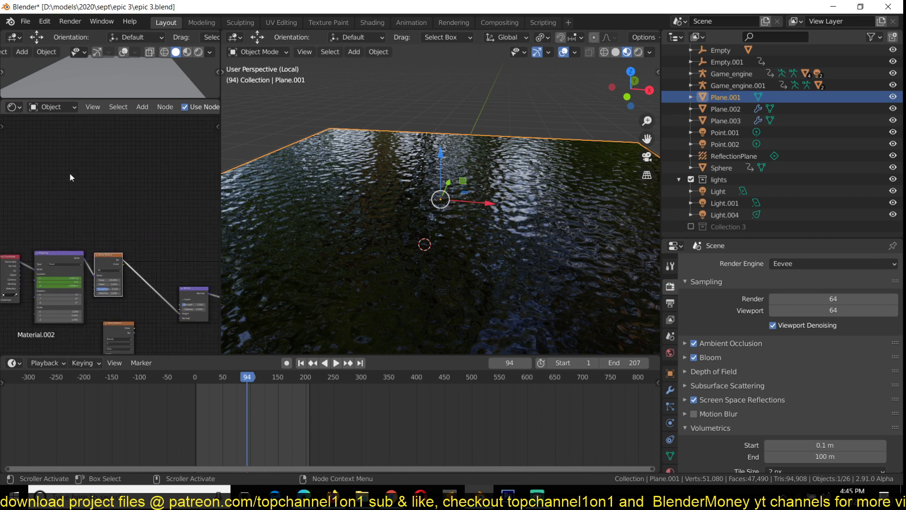
{"action": "key", "text": "shift+a"}
{"action": "mouse_move", "coordinate": [101, 227]}
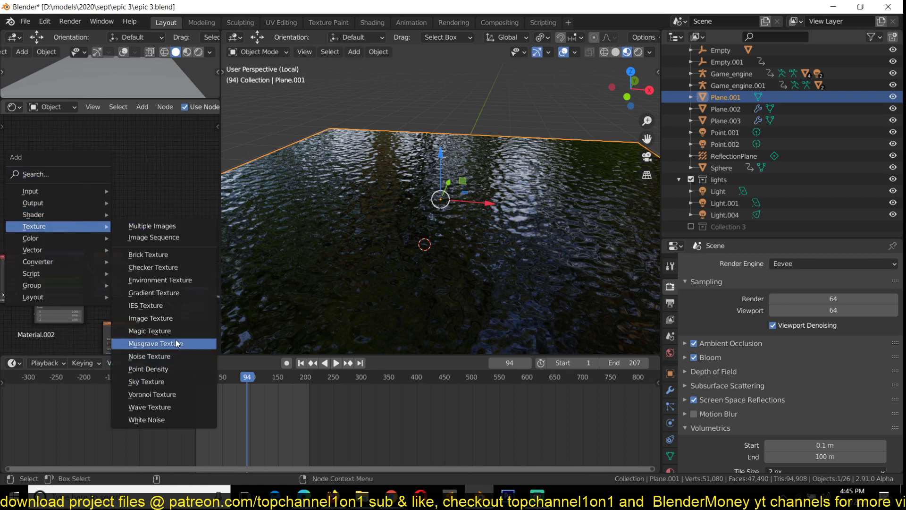
{"action": "left_click", "coordinate": [174, 368]}
{"action": "left_click", "coordinate": [114, 208]}
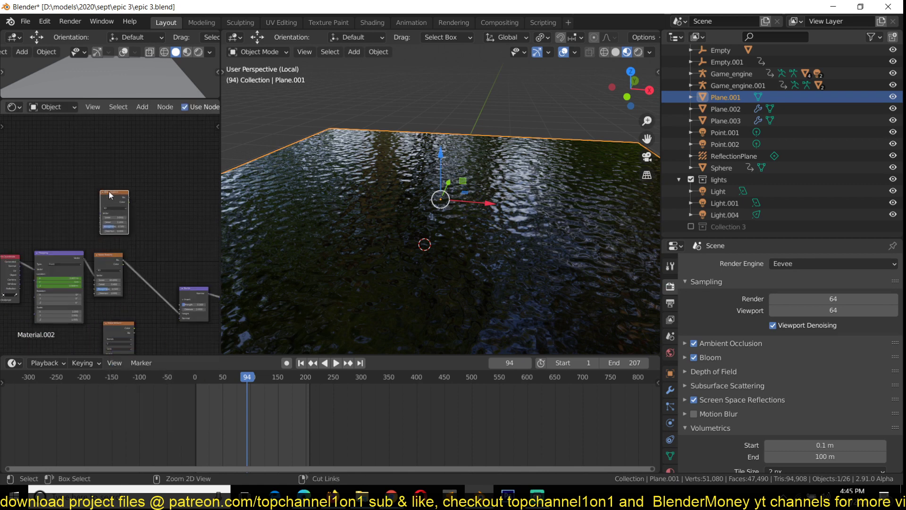
{"action": "scroll", "coordinate": [404, 218], "scroll_direction": "up", "scroll_amount": 3}
{"action": "middle_click_drag", "start_coordinate": [260, 207], "coordinate": [328, 208]}
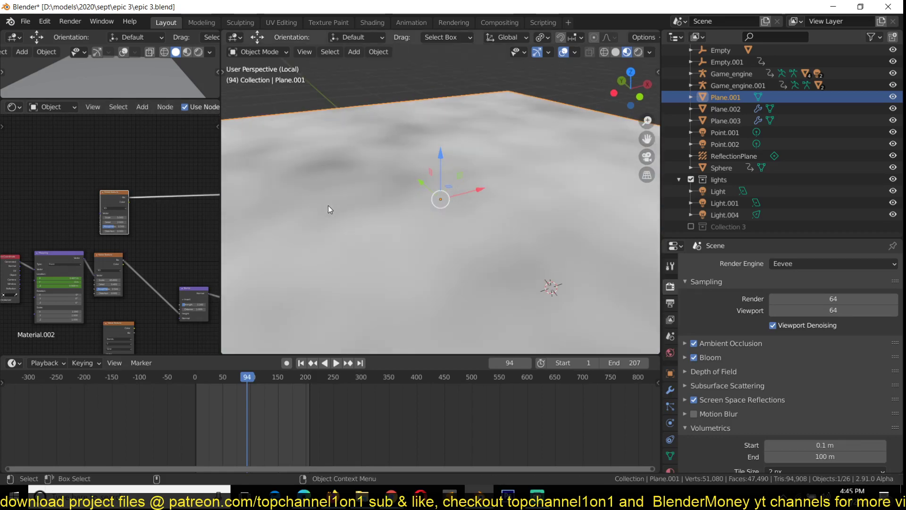
- Preview the original Principled BSDF on the plane to compare its water ripples with the plain noise
{"action": "scroll", "coordinate": [129, 264], "scroll_direction": "down", "scroll_amount": 7}
{"action": "middle_click_drag", "start_coordinate": [107, 281], "coordinate": [76, 228]}
{"action": "scroll", "coordinate": [75, 228], "scroll_direction": "up", "scroll_amount": 2}
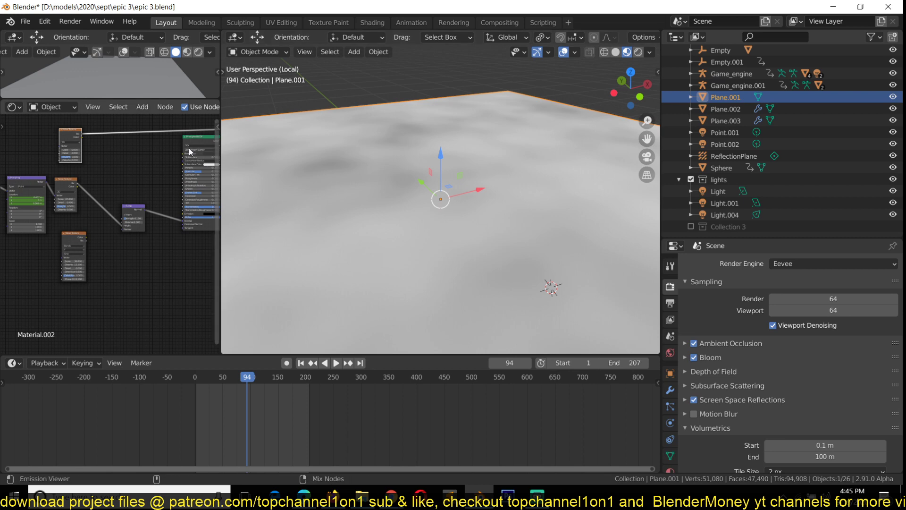
{"action": "left_click", "coordinate": [203, 146], "text": "ctrl+shift"}
{"action": "middle_click_drag", "start_coordinate": [435, 205], "coordinate": [386, 191]}
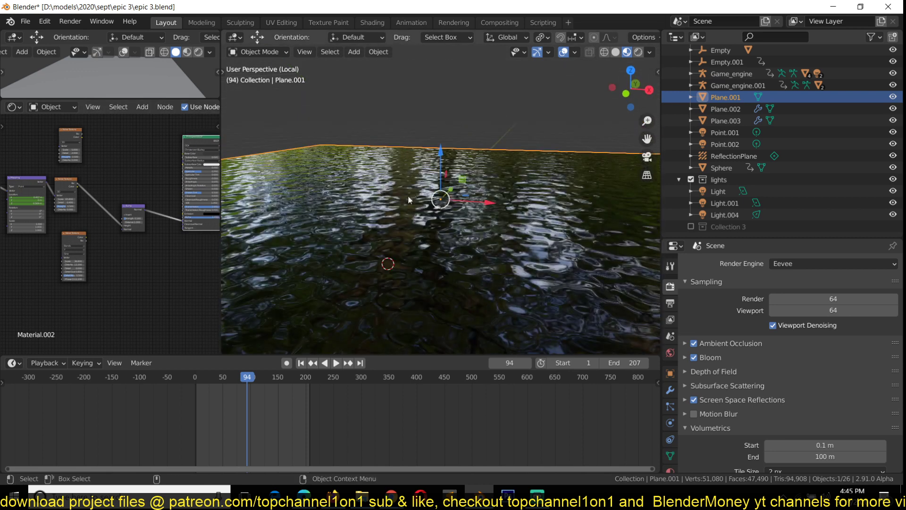
- Preview the new Noise Texture on the plane again and view its pattern from another angle
{"action": "scroll", "coordinate": [188, 198], "scroll_direction": "up", "scroll_amount": 3}
{"action": "middle_click_drag", "start_coordinate": [181, 207], "coordinate": [146, 284]}
{"action": "scroll", "coordinate": [111, 279], "scroll_direction": "down", "scroll_amount": 3}
{"action": "left_click", "coordinate": [53, 204], "text": "ctrl+shift"}
{"action": "middle_click_drag", "start_coordinate": [431, 213], "coordinate": [462, 230]}
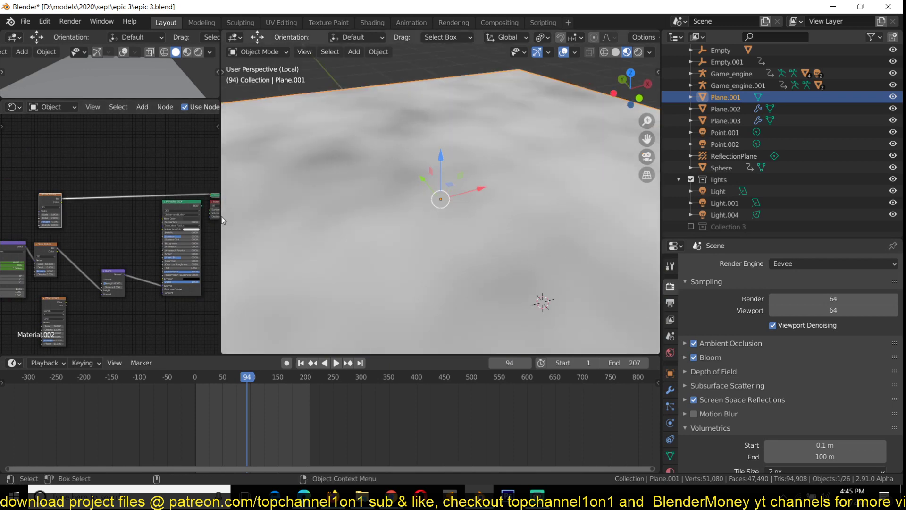
- Add a second Principled BSDF between the new Noise Texture and the Material Output, with the noise feeding its Base Color
{"action": "middle_click_drag", "start_coordinate": [131, 224], "coordinate": [164, 229]}
{"action": "scroll", "coordinate": [110, 226], "scroll_direction": "up", "scroll_amount": 1}
{"action": "left_click_drag", "start_coordinate": [79, 217], "coordinate": [102, 216]}
{"action": "scroll", "coordinate": [111, 184], "scroll_direction": "down", "scroll_amount": 3}
{"action": "middle_click_drag", "start_coordinate": [146, 195], "coordinate": [99, 218]}
{"action": "left_click", "coordinate": [151, 232]}
{"action": "key", "text": "shift+a"}
{"action": "mouse_move", "coordinate": [86, 160]}
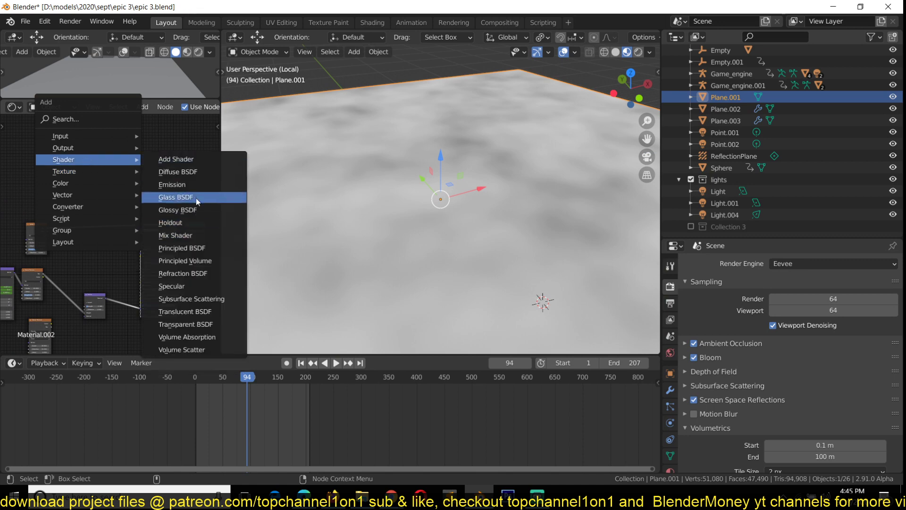
{"action": "left_click", "coordinate": [185, 251]}
{"action": "left_click", "coordinate": [107, 156]}
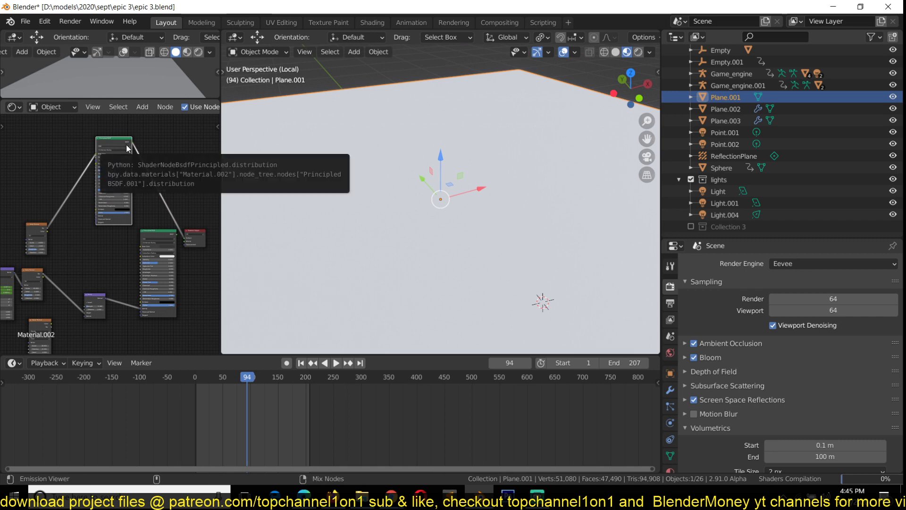
- Turn on the add-on's on-screen shortcut display from the viewport sidebar and hide the sidebar again
{"action": "key", "text": "n"}
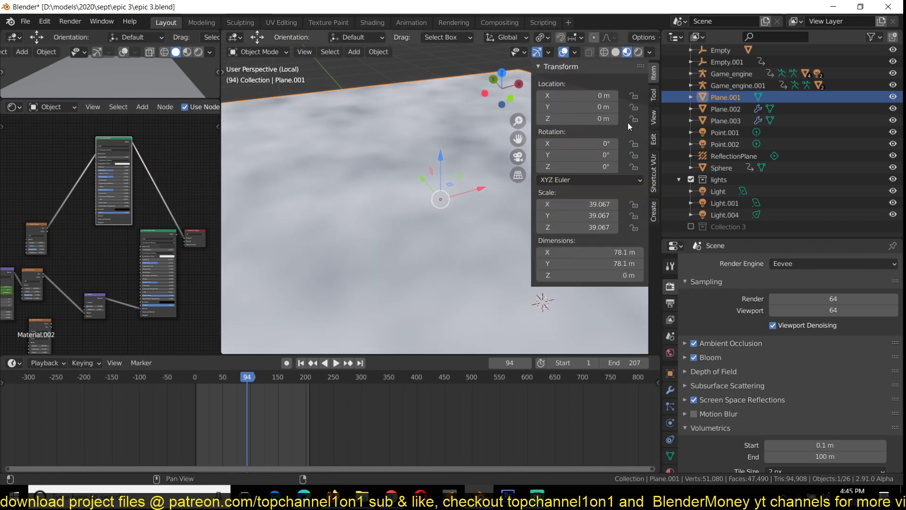
{"action": "left_click", "coordinate": [654, 165]}
{"action": "key", "text": "n"}
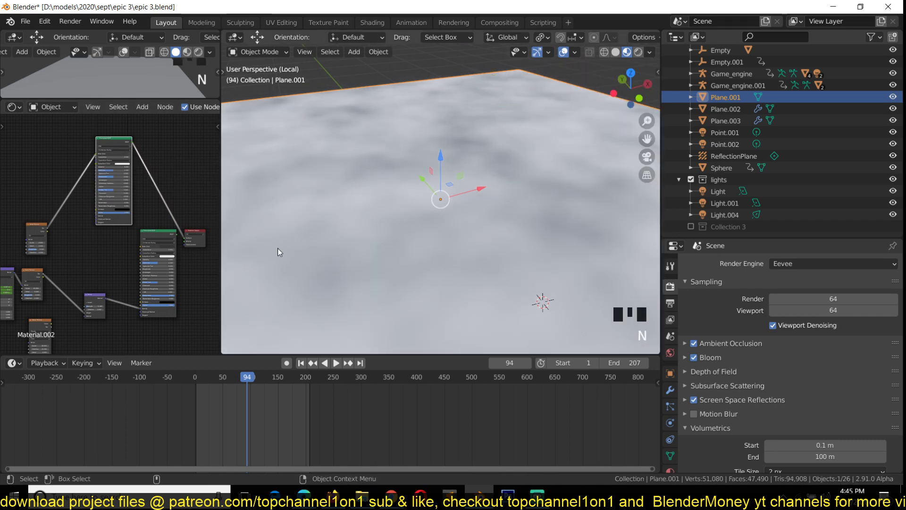
- Add a Bump node beside the new Noise Texture, linking the noise to its Height and its output to the second Principled BSDF's Normal
{"action": "scroll", "coordinate": [93, 199], "scroll_direction": "up", "scroll_amount": 2}
{"action": "middle_click_drag", "start_coordinate": [93, 199], "coordinate": [137, 256]}
{"action": "scroll", "coordinate": [87, 285], "scroll_direction": "up", "scroll_amount": 1}
{"action": "left_click_drag", "start_coordinate": [66, 287], "coordinate": [1, 250]}
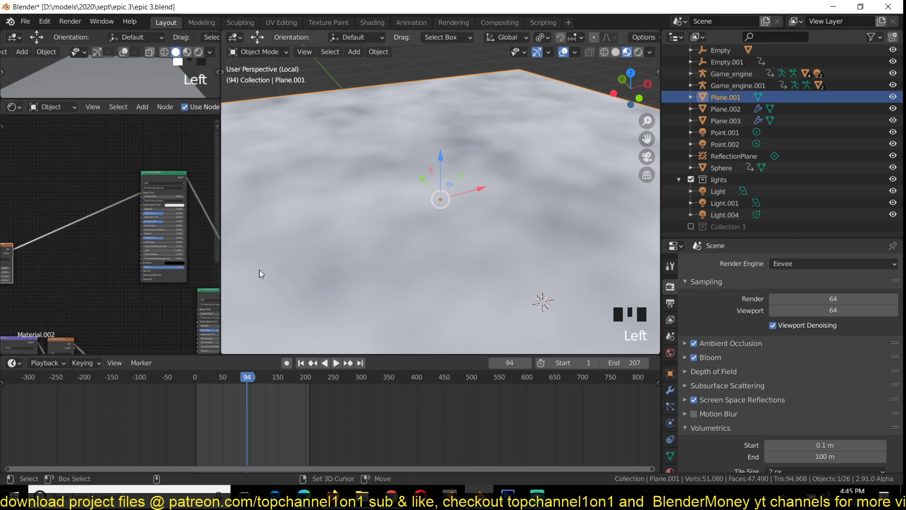
{"action": "key", "text": "shift+a"}
{"action": "mouse_move", "coordinate": [52, 295]}
{"action": "left_click", "coordinate": [146, 239]}
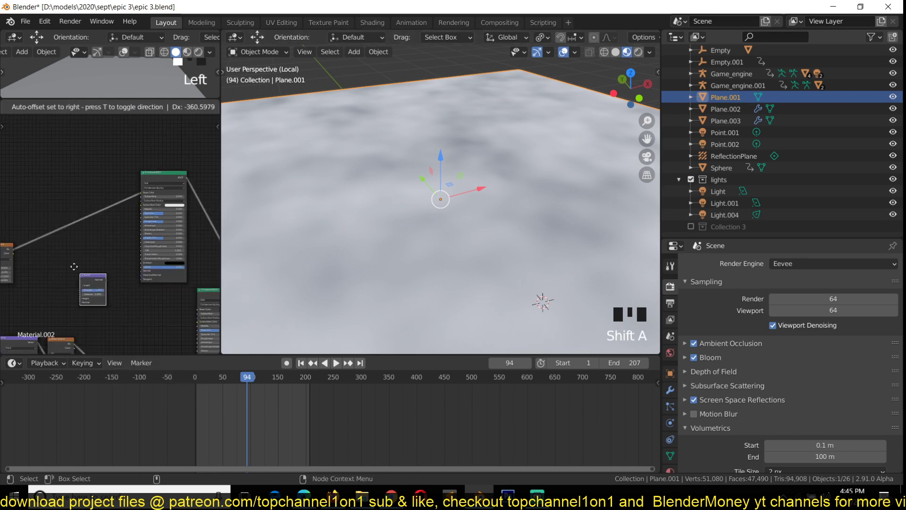
{"action": "left_click", "coordinate": [61, 246]}
{"action": "left_click_drag", "start_coordinate": [13, 250], "coordinate": [66, 278]}
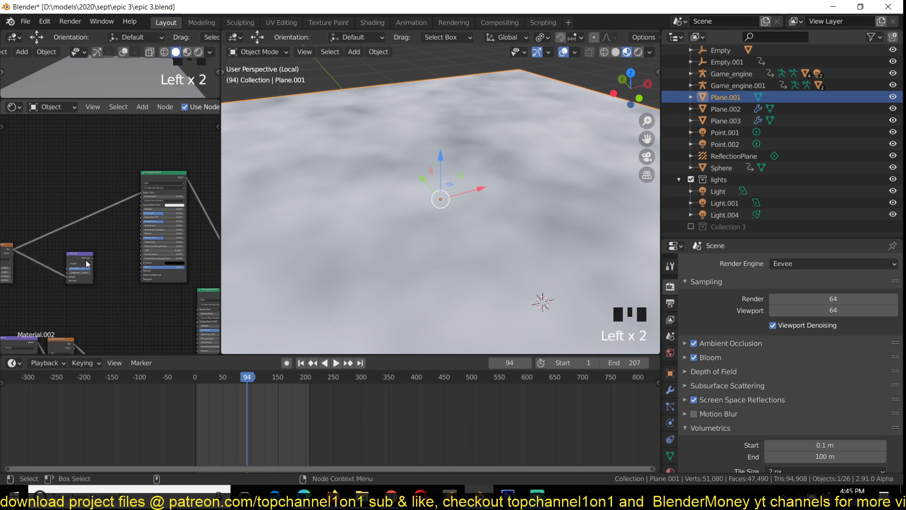
{"action": "left_click_drag", "start_coordinate": [139, 273], "coordinate": [140, 273]}
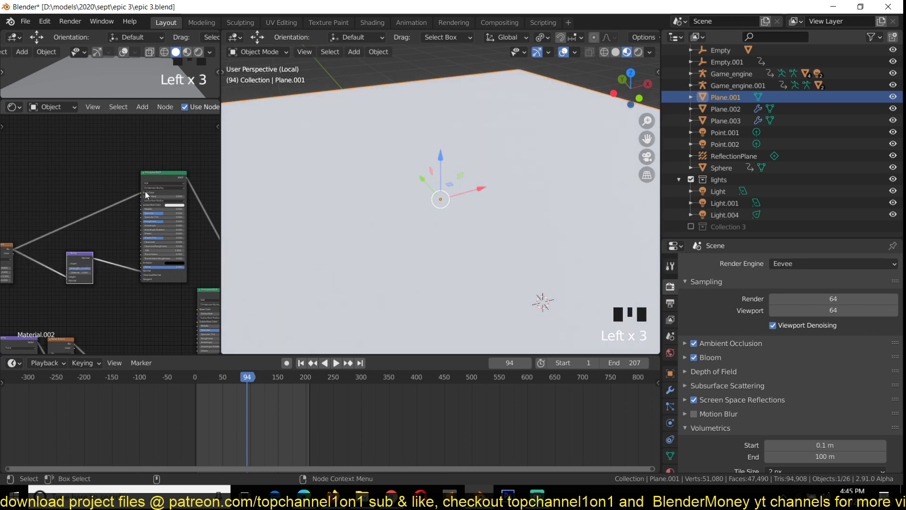
- Disconnect the Noise Texture from the second Principled BSDF's Base Color and check the bump effect across the plane
{"action": "left_click_drag", "start_coordinate": [146, 191], "coordinate": [133, 194]}
{"action": "left_click_drag", "start_coordinate": [128, 195], "coordinate": [106, 197]}
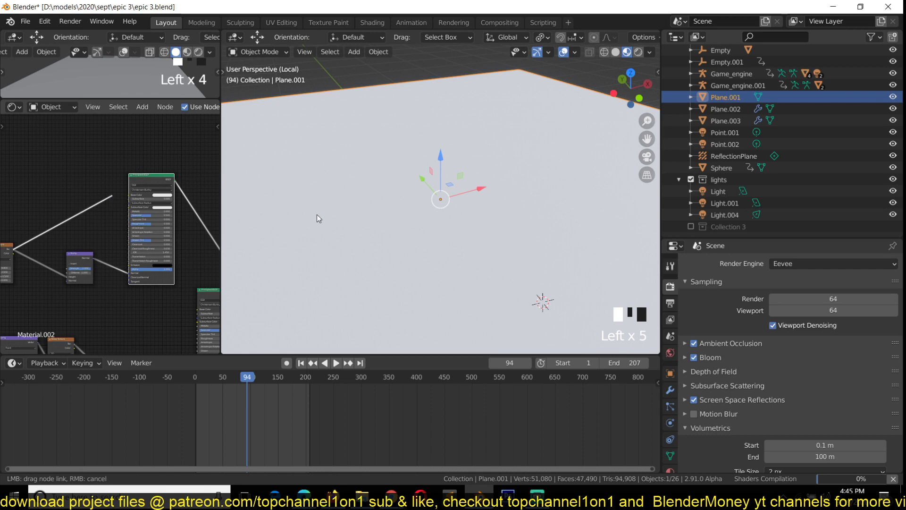
{"action": "scroll", "coordinate": [318, 218], "scroll_direction": "down", "scroll_amount": 2}
{"action": "middle_click_drag", "start_coordinate": [318, 218], "coordinate": [459, 214]}
{"action": "scroll", "coordinate": [430, 216], "scroll_direction": "down", "scroll_amount": 1}
{"action": "scroll", "coordinate": [430, 217], "scroll_direction": "up", "scroll_amount": 1}
{"action": "scroll", "coordinate": [112, 232], "scroll_direction": "up", "scroll_amount": 4}
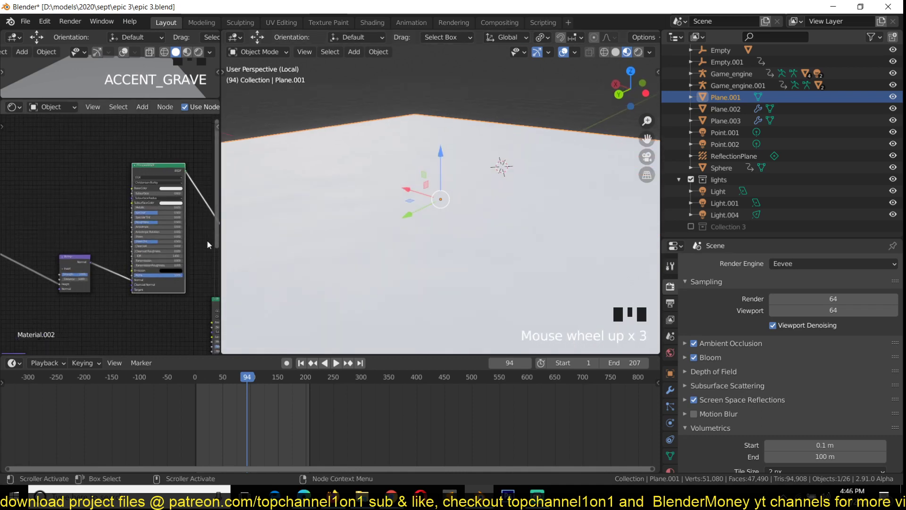
{"action": "mouse_move", "coordinate": [359, 199]}
{"action": "middle_mouse_down"}
{"action": "mouse_move", "coordinate": [349, 210]}
{"action": "mouse_move", "coordinate": [367, 185]}
{"action": "middle_mouse_up"}
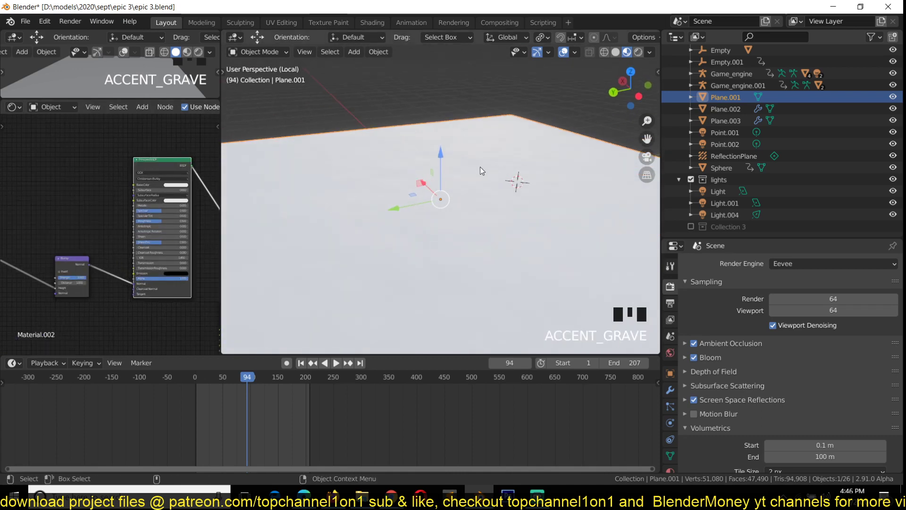
- Set the Base Color of the second Principled BSDF to black
{"action": "key", "text": "grave"}
{"action": "middle_click_drag", "start_coordinate": [480, 167], "coordinate": [460, 163]}
{"action": "left_click", "coordinate": [174, 185]}
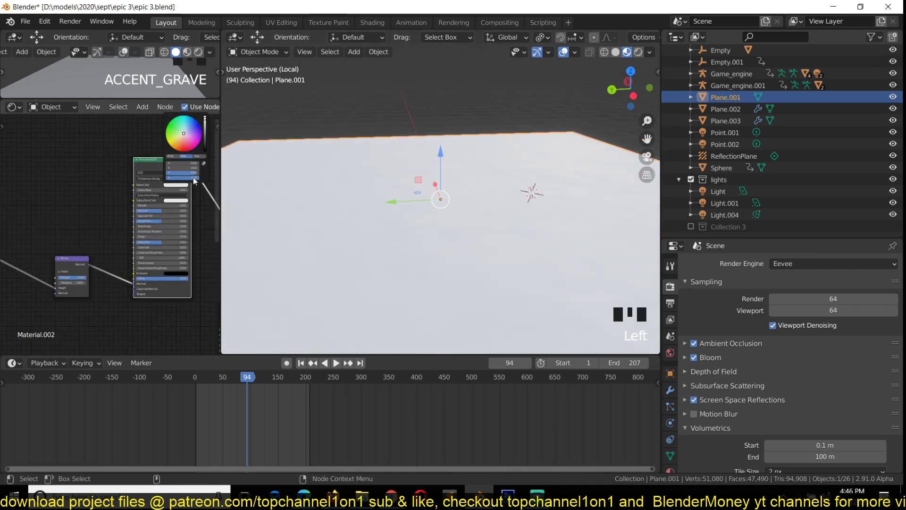
{"action": "left_click_drag", "start_coordinate": [206, 134], "coordinate": [205, 150]}
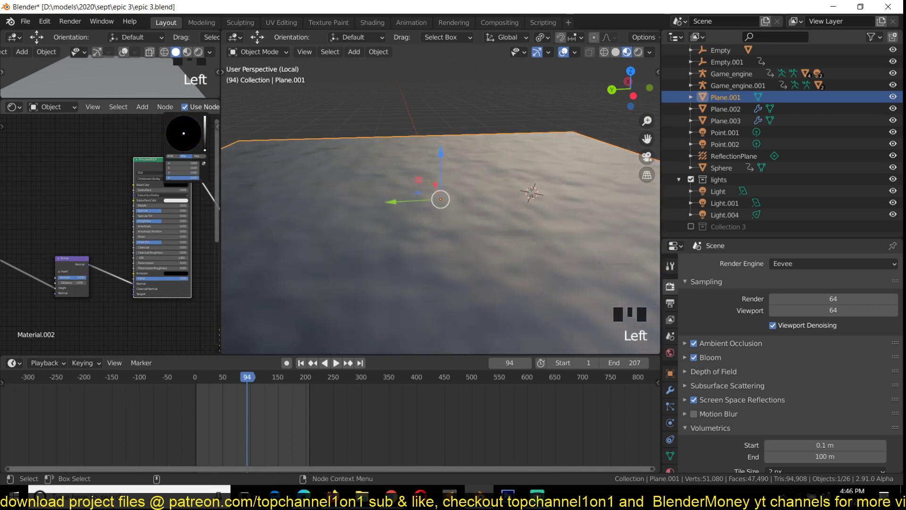
- Lower the Roughness of the second Principled BSDF to about 0.05 for a glossy water surface
{"action": "key", "text": "grave"}
{"action": "middle_click_drag", "start_coordinate": [328, 127], "coordinate": [380, 210]}
{"action": "scroll", "coordinate": [98, 272], "scroll_direction": "up", "scroll_amount": 3}
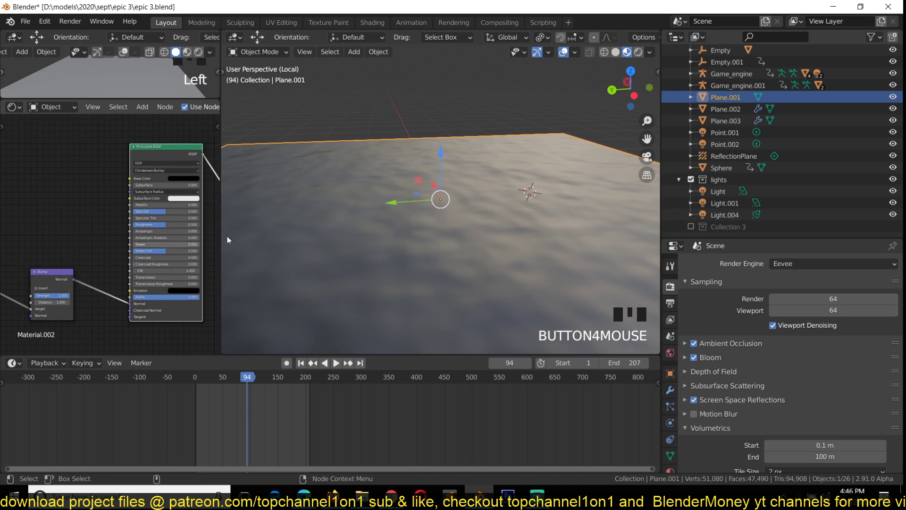
{"action": "middle_click_drag", "start_coordinate": [429, 229], "coordinate": [378, 239]}
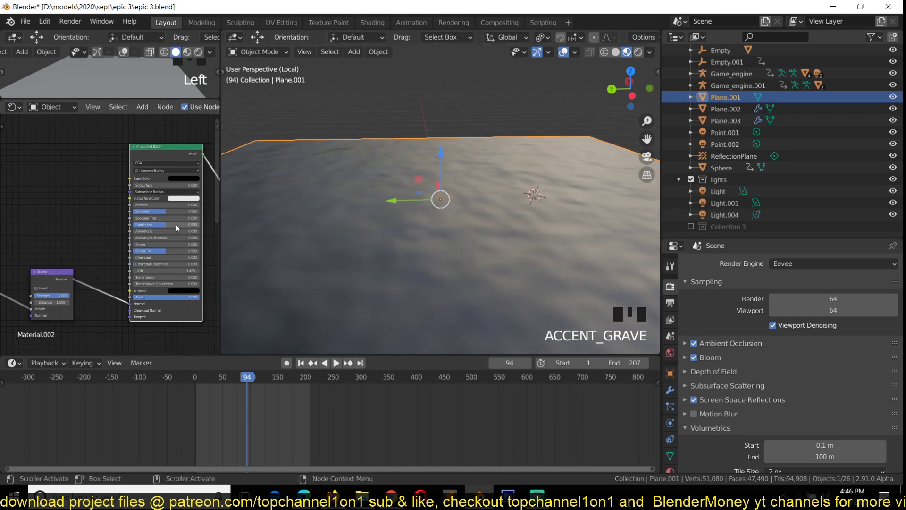
{"action": "left_click_drag", "start_coordinate": [177, 228], "coordinate": [136, 227]}
{"action": "scroll", "coordinate": [283, 207], "scroll_direction": "down", "scroll_amount": 4}
{"action": "scroll", "coordinate": [346, 150], "scroll_direction": "up", "scroll_amount": 2}
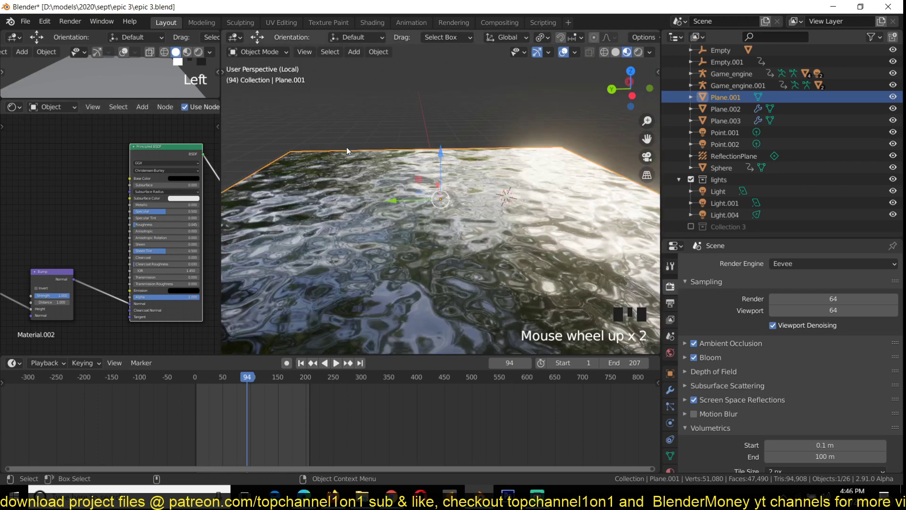
- Play the timeline briefly to check whether the glossy water surface moves
{"action": "scroll", "coordinate": [346, 147], "scroll_direction": "up", "scroll_amount": 2}
{"action": "key", "text": "space"}
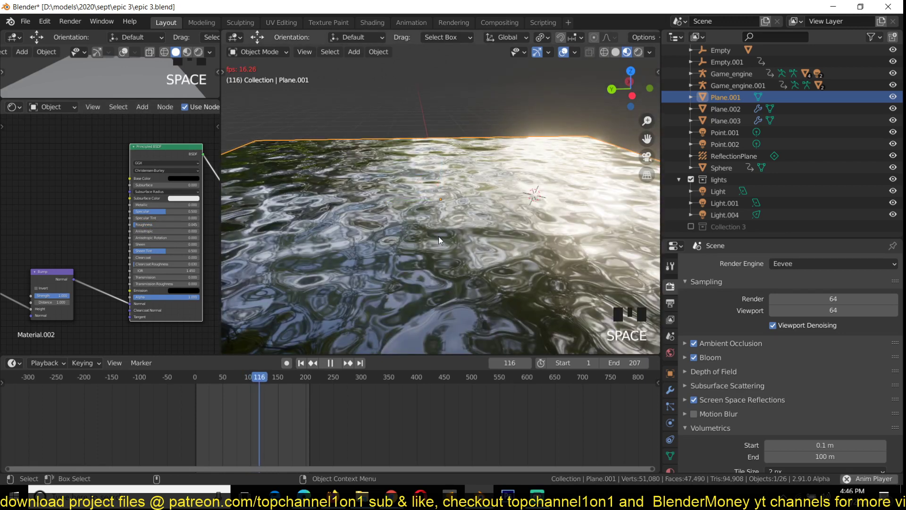
{"action": "key", "text": "space"}
- Add Texture Coordinate and Mapping nodes feeding the Vector input of the plane's Noise Texture
{"action": "middle_click_drag", "start_coordinate": [7, 282], "coordinate": [188, 219]}
{"action": "middle_click_drag", "start_coordinate": [128, 235], "coordinate": [125, 250]}
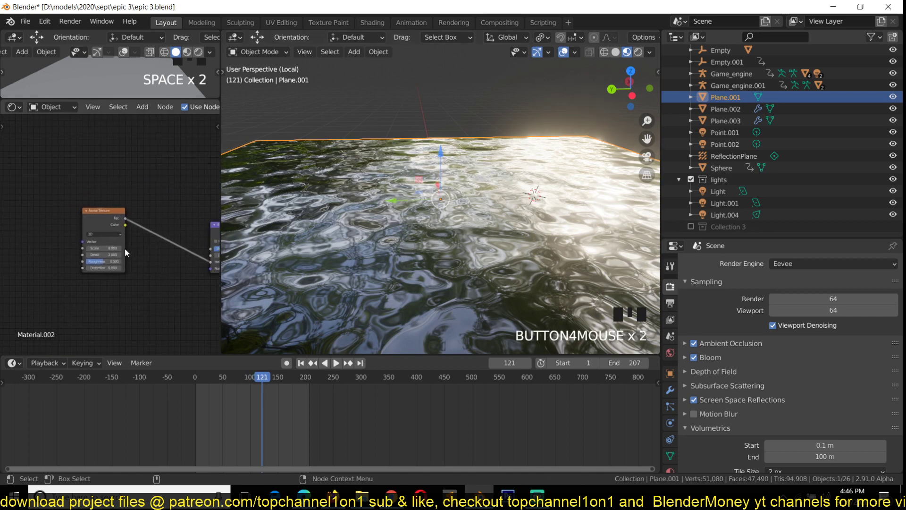
{"action": "left_click", "coordinate": [105, 212]}
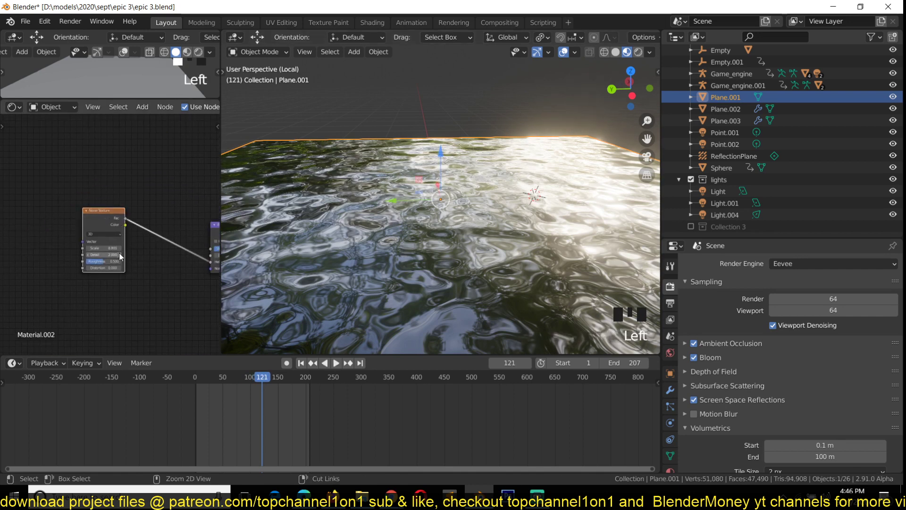
{"action": "key", "text": "ctrl+t"}
{"action": "middle_click_drag", "start_coordinate": [9, 189], "coordinate": [111, 205]}
{"action": "scroll", "coordinate": [122, 207], "scroll_direction": "up", "scroll_amount": 2}
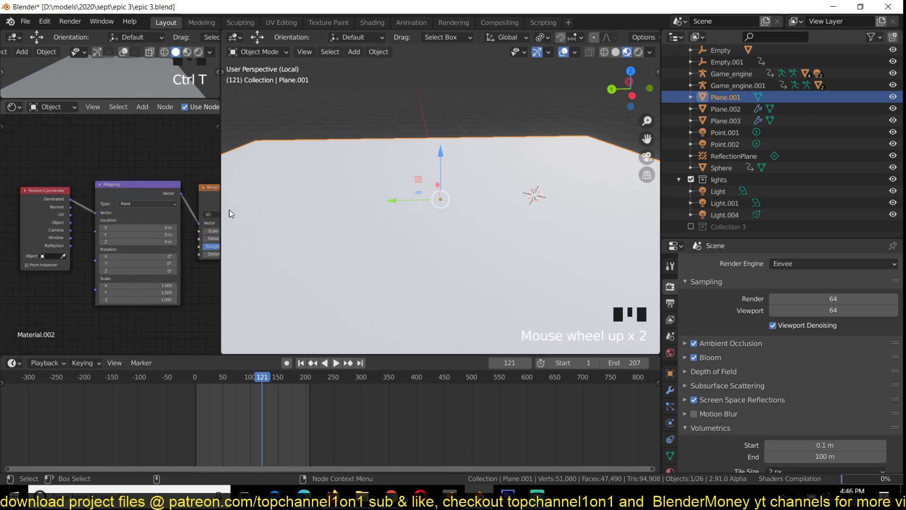
- Try shifting the Mapping node's Location values, including Y and Z, to test the ripple movement, and undo each shift
{"action": "scroll", "coordinate": [403, 213], "scroll_direction": "down", "scroll_amount": 3}
{"action": "scroll", "coordinate": [402, 213], "scroll_direction": "up", "scroll_amount": 1}
{"action": "scroll", "coordinate": [160, 272], "scroll_direction": "up", "scroll_amount": 3}
{"action": "middle_click_drag", "start_coordinate": [159, 272], "coordinate": [98, 277]}
{"action": "mouse_move", "coordinate": [91, 231]}
{"action": "left_mouse_down"}
{"action": "mouse_move", "coordinate": [124, 230]}
{"action": "mouse_move", "coordinate": [75, 239]}
{"action": "left_mouse_up"}
{"action": "key", "text": "ctrl+z"}
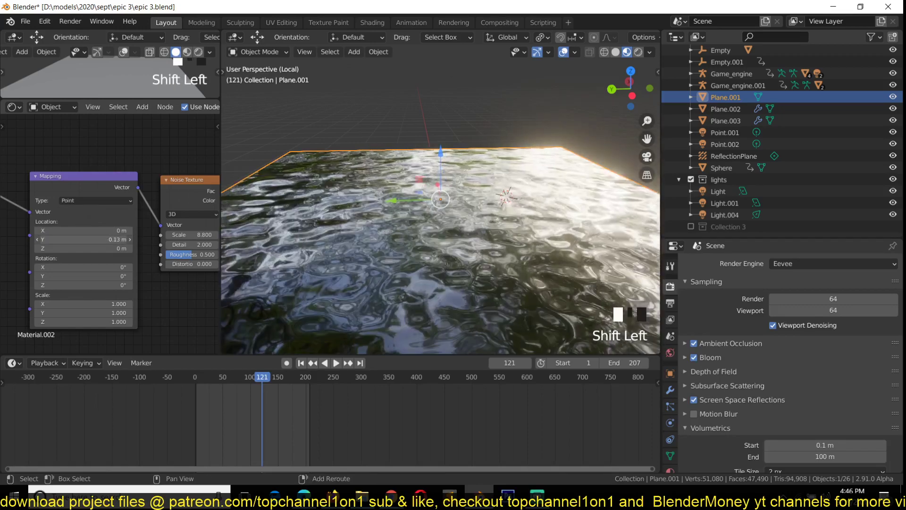
{"action": "key", "text": "ctrl+z"}
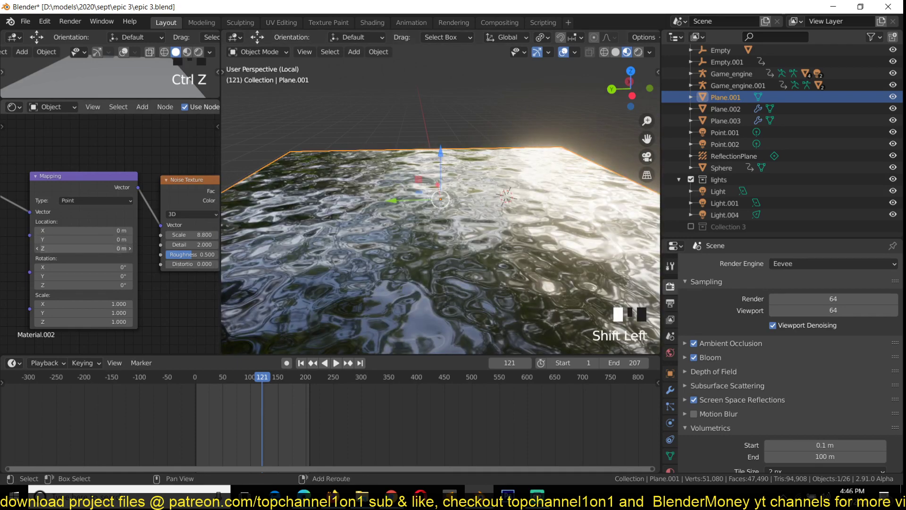
{"action": "left_click_drag", "start_coordinate": [83, 248], "coordinate": [106, 248], "text": "shift"}
{"action": "key", "text": "ctrl+z"}
- Keyframe the Mapping node's Location at 0 m on all axes at frame 0
{"action": "left_click", "coordinate": [106, 178]}
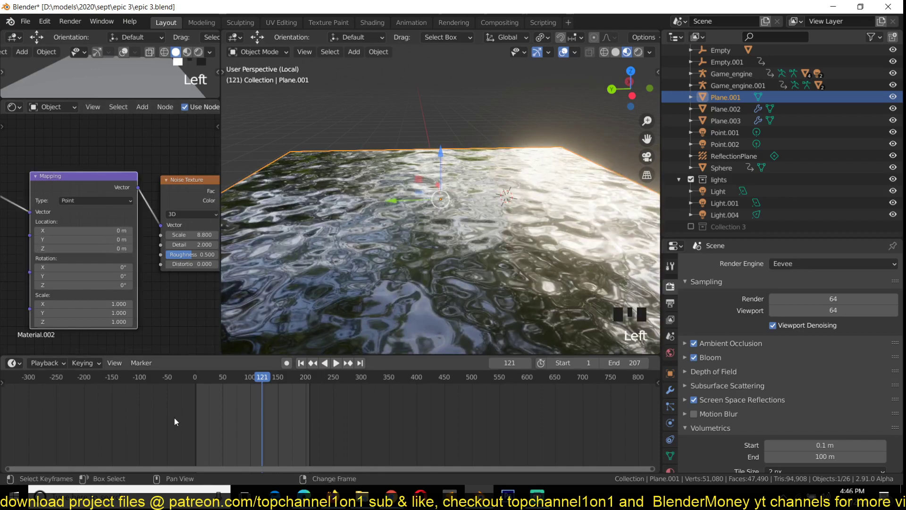
{"action": "right_click", "coordinate": [194, 409], "text": "shift"}
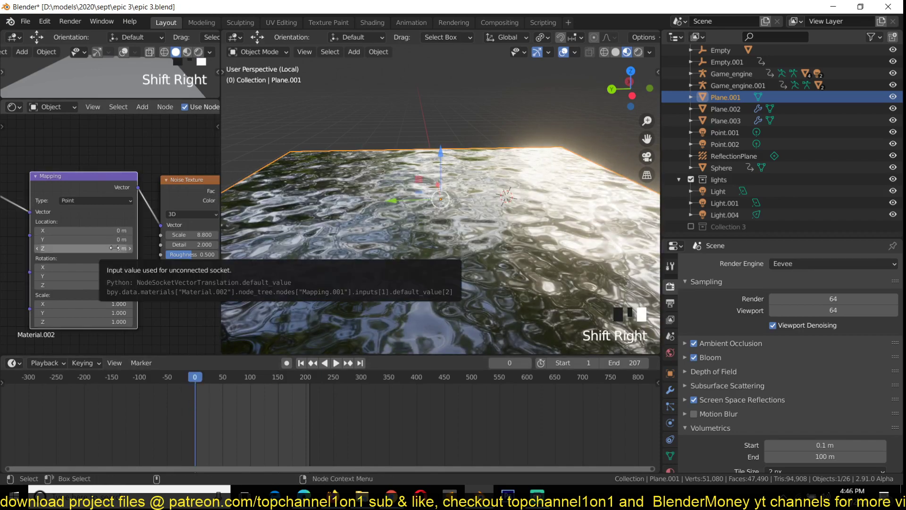
{"action": "key", "text": "i"}
- Set the Mapping node's Z Location to 0.04 m at frame 211 and keyframe the Location
{"action": "right_click", "coordinate": [312, 397], "text": "shift"}
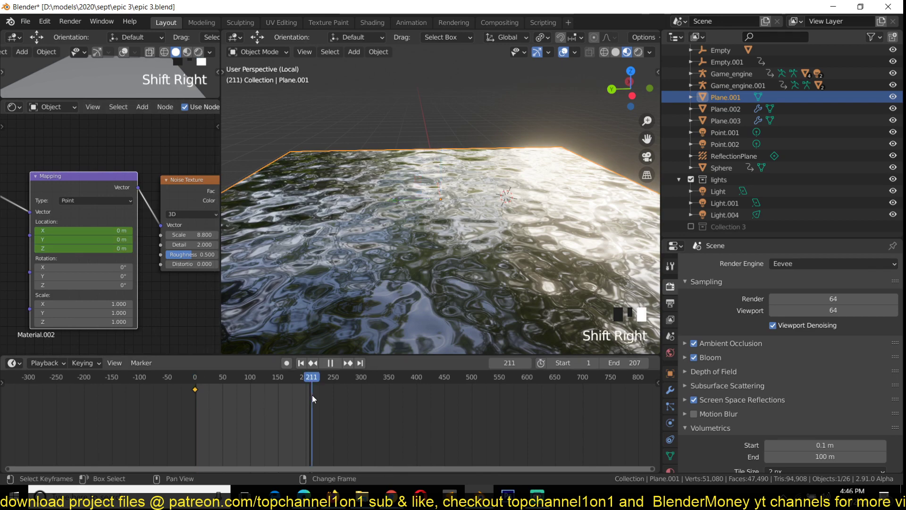
{"action": "left_click_drag", "start_coordinate": [119, 249], "coordinate": [124, 250], "text": "shift"}
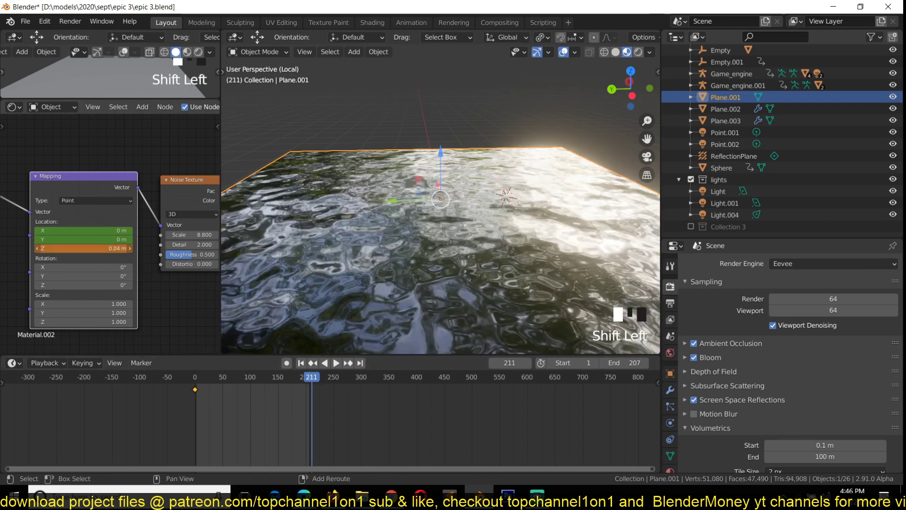
{"action": "key", "text": "i"}
- Play the animation from frame 0 to review the speed of the water movement
{"action": "right_click", "coordinate": [171, 422], "text": "shift"}
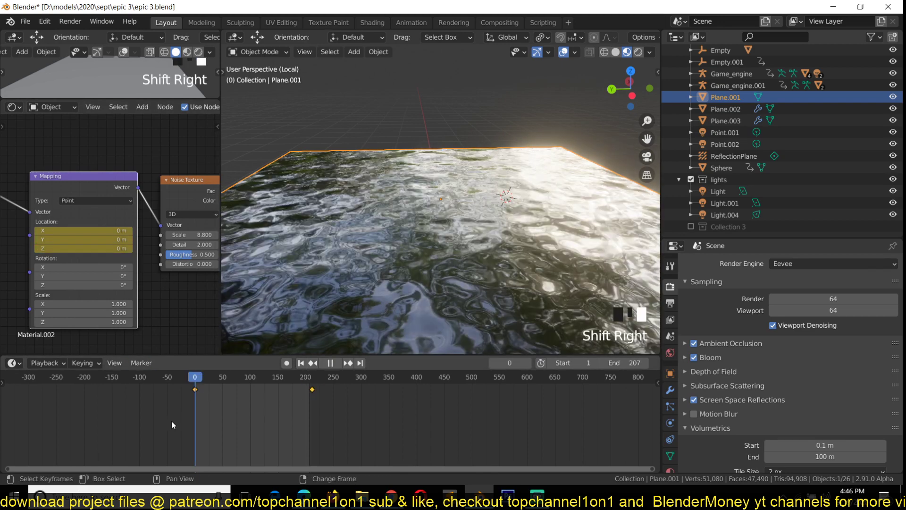
{"action": "key", "text": "space"}
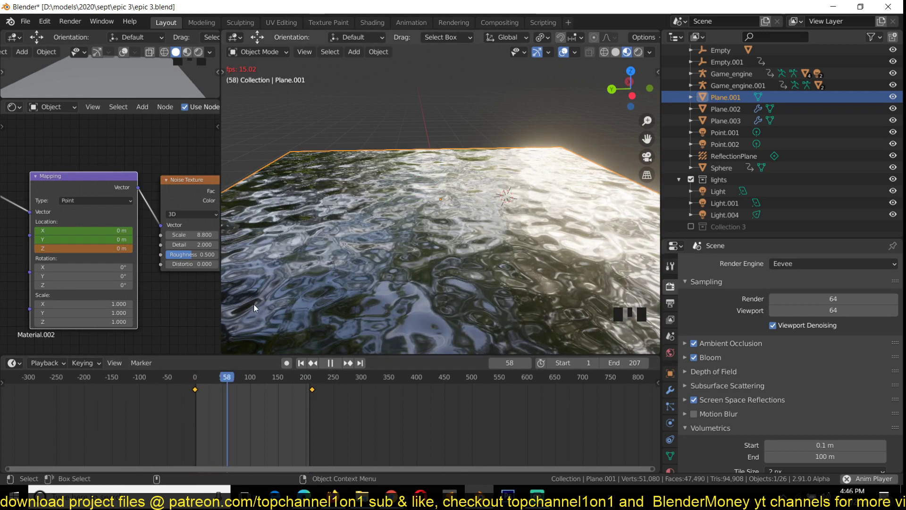
{"action": "key", "text": "space"}
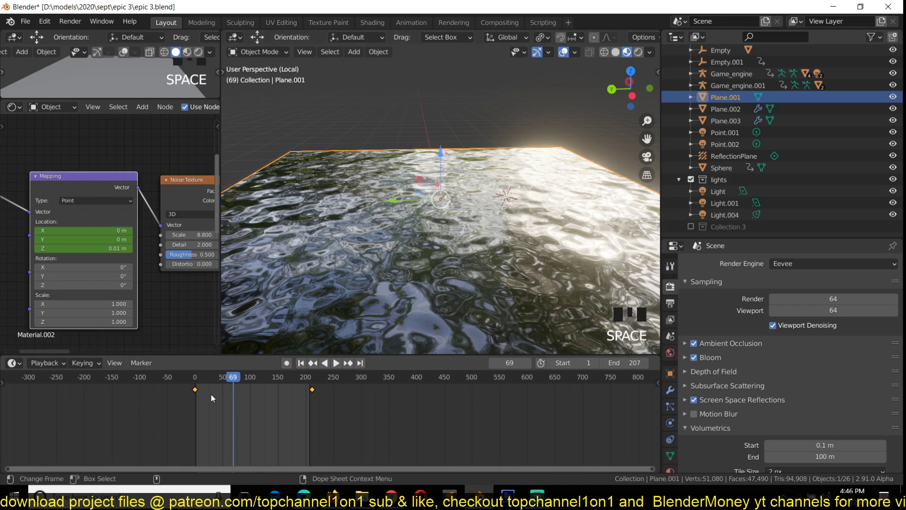
- Jump to the keyframe at frame 211, switch the timeline to the Graph Editor and expand the material's X, Y and Z location channels
{"action": "key", "text": "Up"}
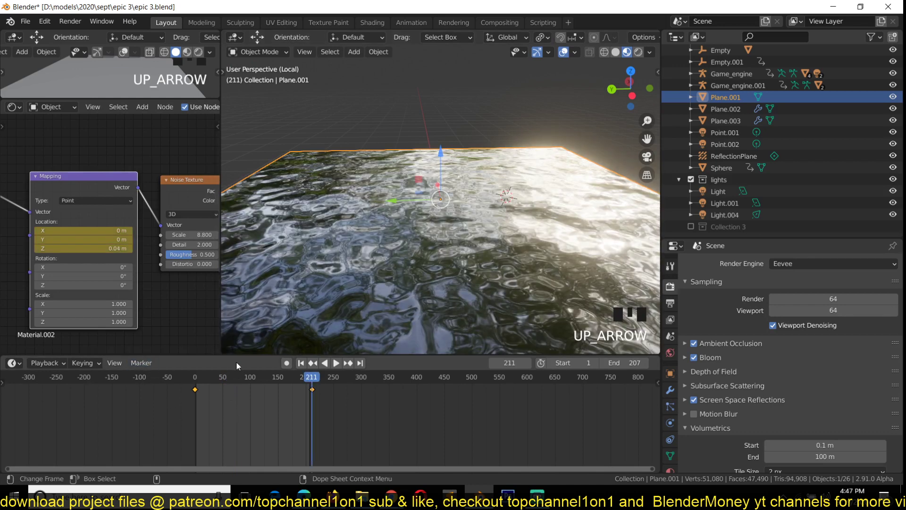
{"action": "key", "text": "ctrl+Tab"}
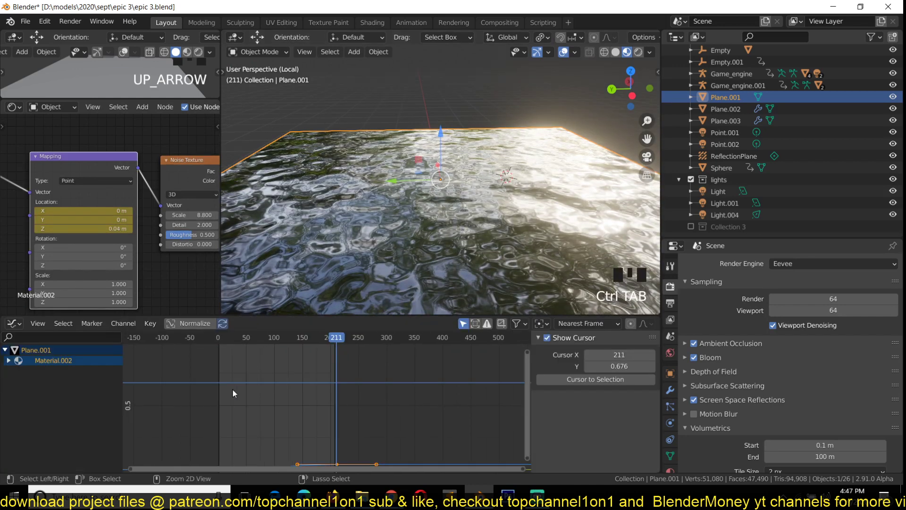
{"action": "scroll", "coordinate": [253, 402], "scroll_direction": "down", "scroll_amount": 1}
{"action": "left_click", "coordinate": [9, 360]}
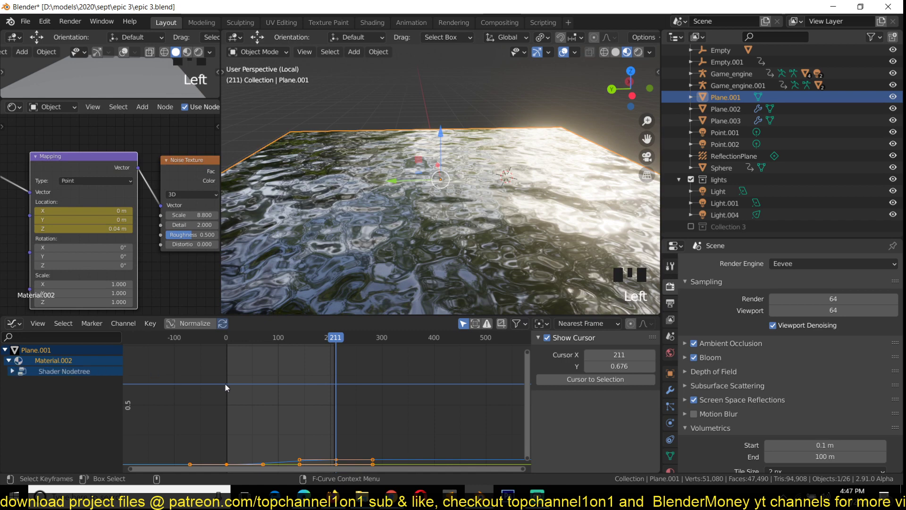
{"action": "left_click", "coordinate": [12, 372]}
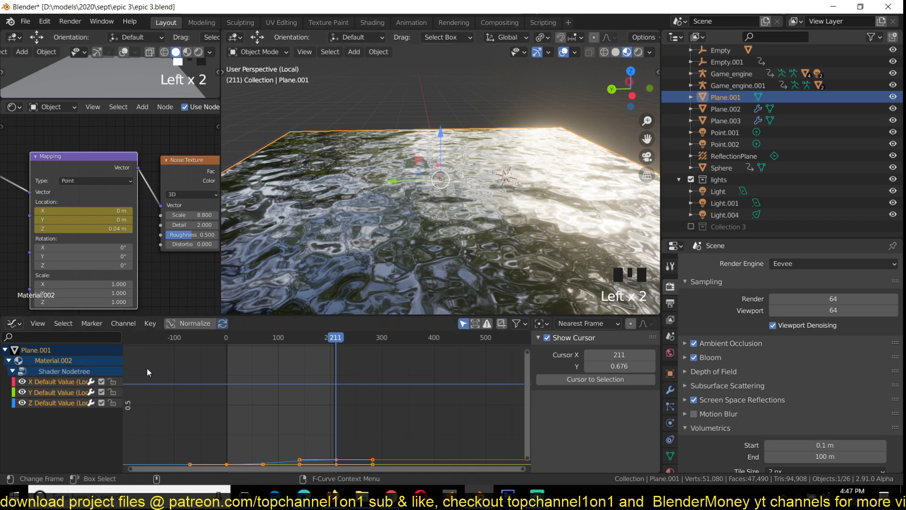
- Deselect and reselect the plane and the Mapping node to check when the Graph Editor lists the location curves
{"action": "left_click", "coordinate": [278, 99]}
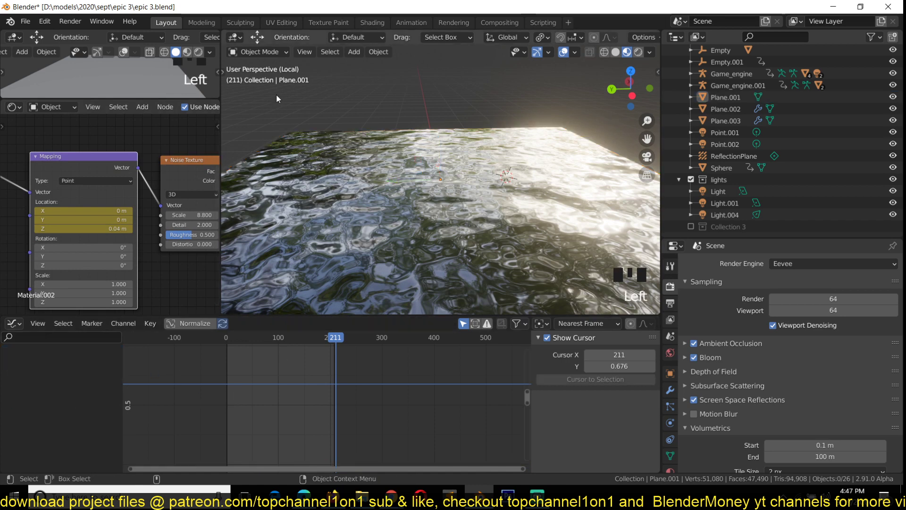
{"action": "left_click", "coordinate": [262, 186]}
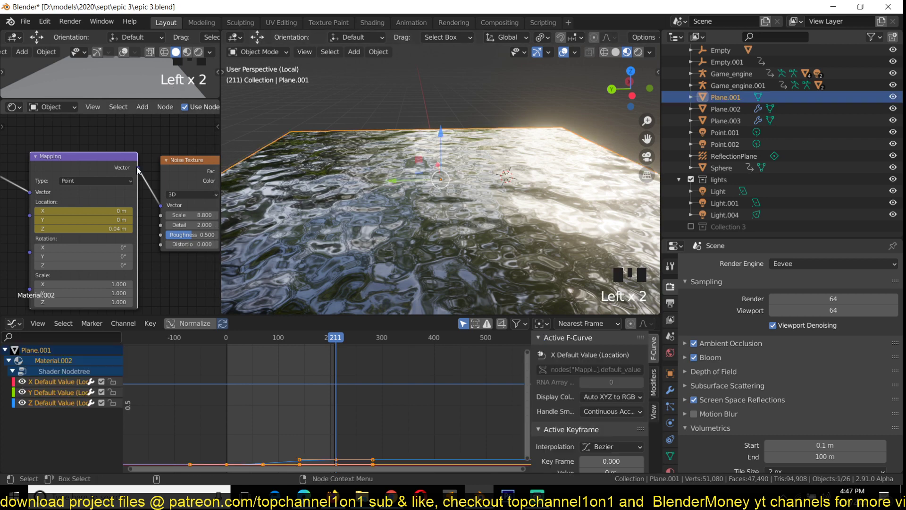
{"action": "left_click", "coordinate": [204, 194]}
{"action": "left_click", "coordinate": [275, 263]}
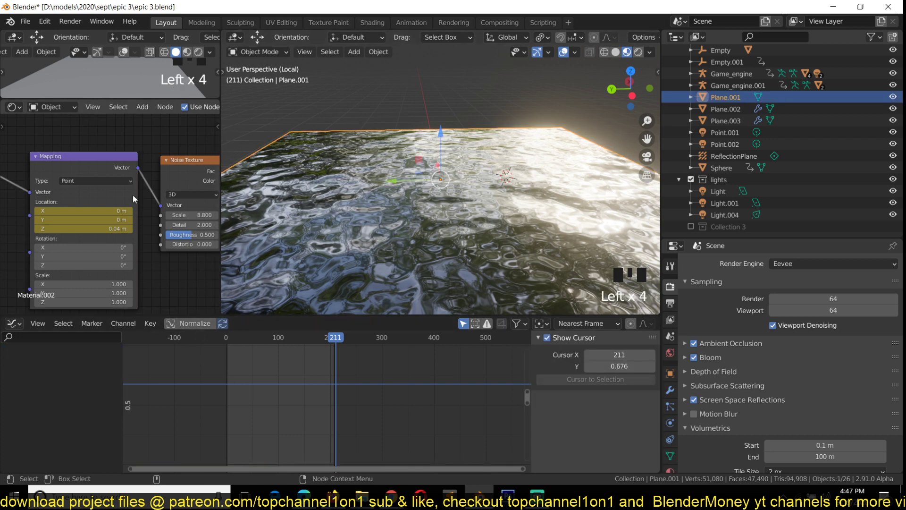
{"action": "left_click", "coordinate": [99, 170]}
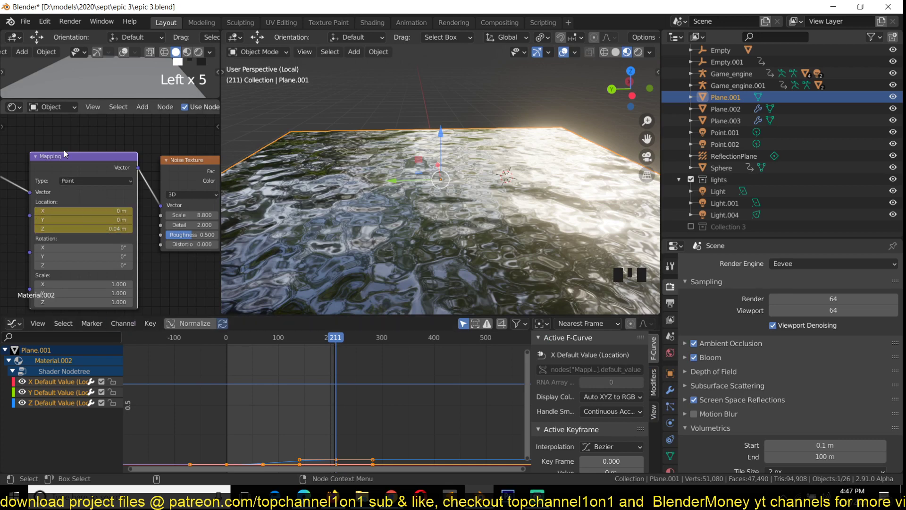
{"action": "left_click", "coordinate": [172, 140]}
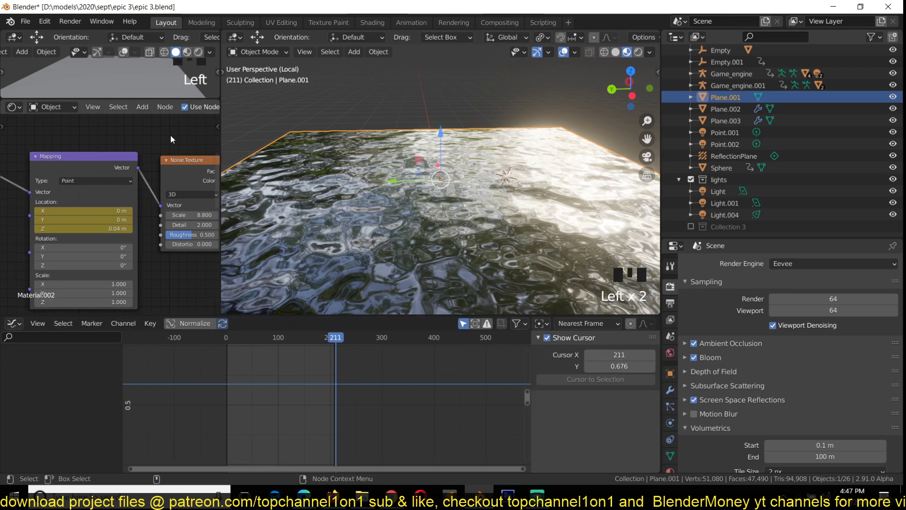
{"action": "left_click", "coordinate": [94, 167]}
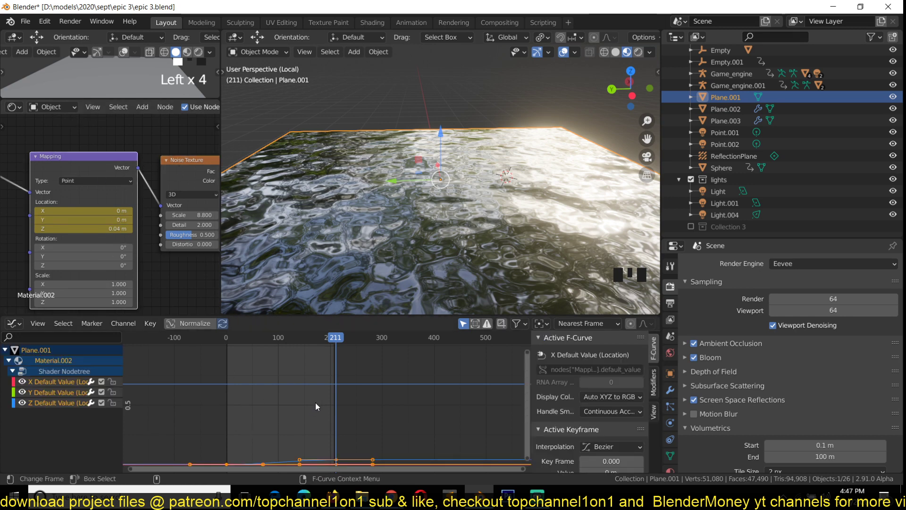
- Frame the curves in the Graph Editor and raise the Z location keyframe at frame 211 to about 0.088 m
{"action": "key", "text": "KP_Decimal"}
{"action": "scroll", "coordinate": [350, 392], "scroll_direction": "down", "scroll_amount": 5}
{"action": "double_click", "coordinate": [401, 365]}
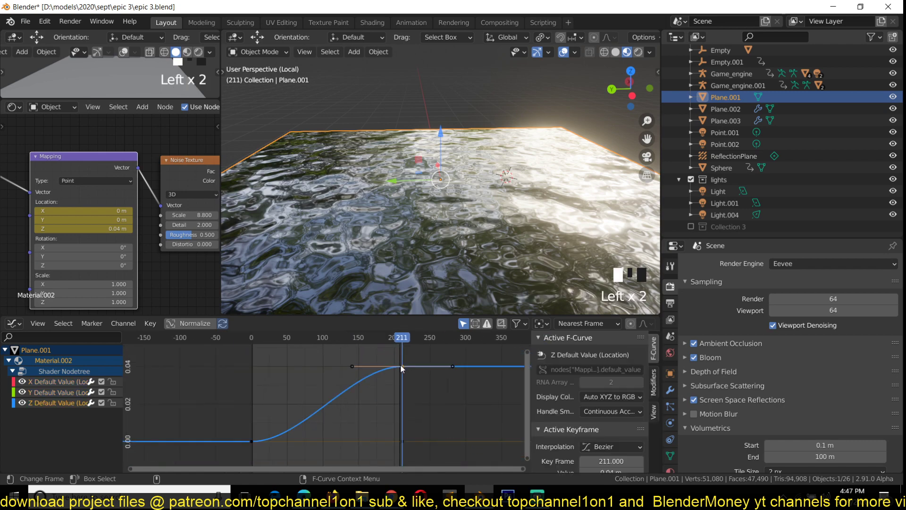
{"action": "scroll", "coordinate": [398, 379], "scroll_direction": "down", "scroll_amount": 11}
{"action": "key", "text": "g"}
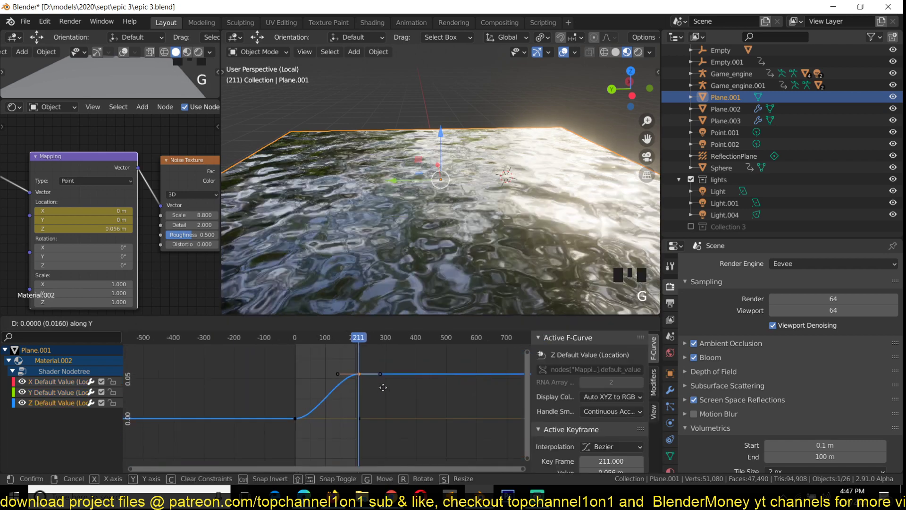
{"action": "left_click", "coordinate": [378, 363]}
- Play the animation from frame 24 and again from the start frame to review the faster water movement
{"action": "right_click", "coordinate": [302, 393], "text": "shift"}
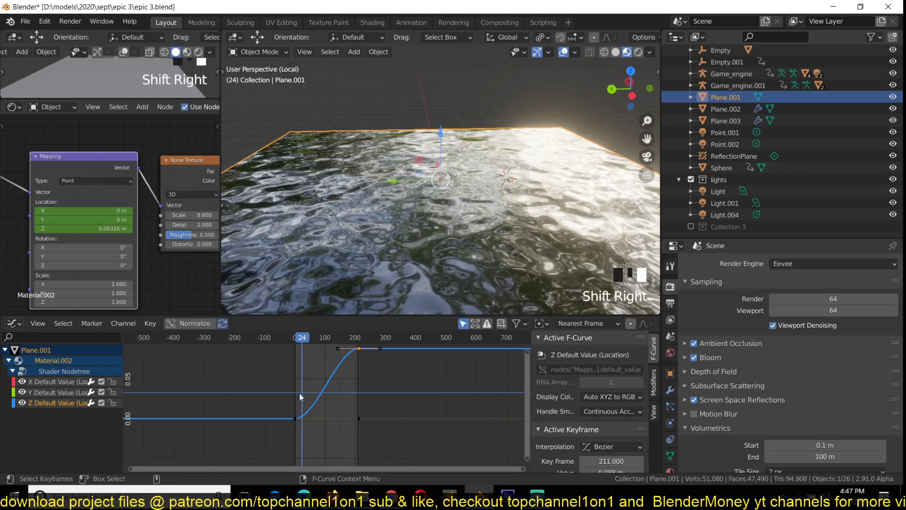
{"action": "key", "text": "space"}
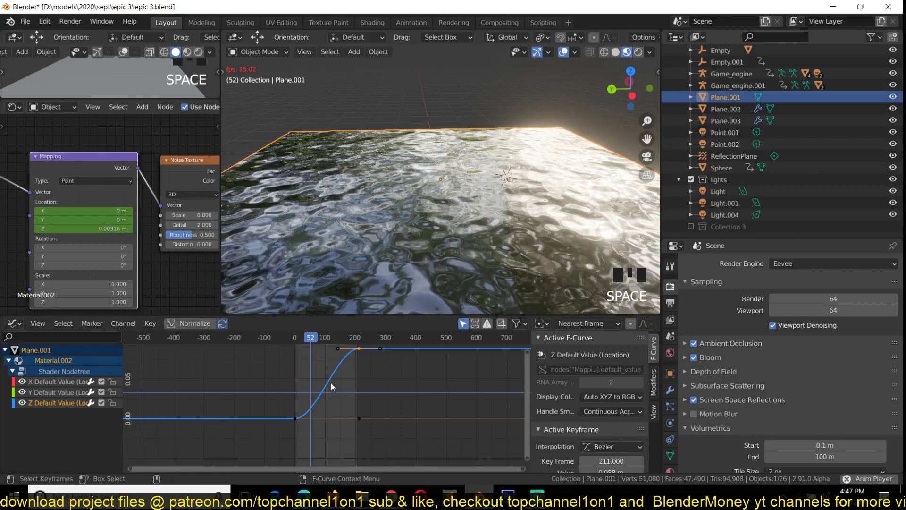
{"action": "key", "text": "space"}
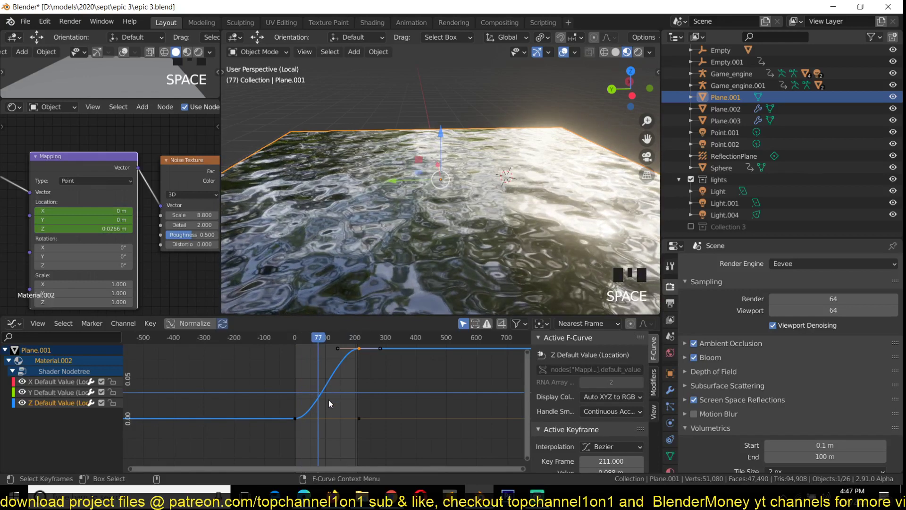
{"action": "key", "text": "shift+Left"}
{"action": "key", "text": "space"}
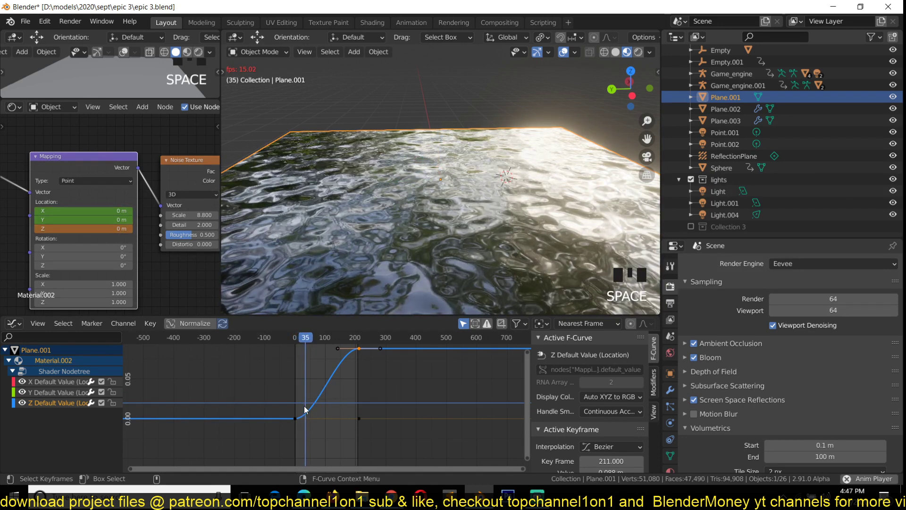
{"action": "key", "text": "space"}
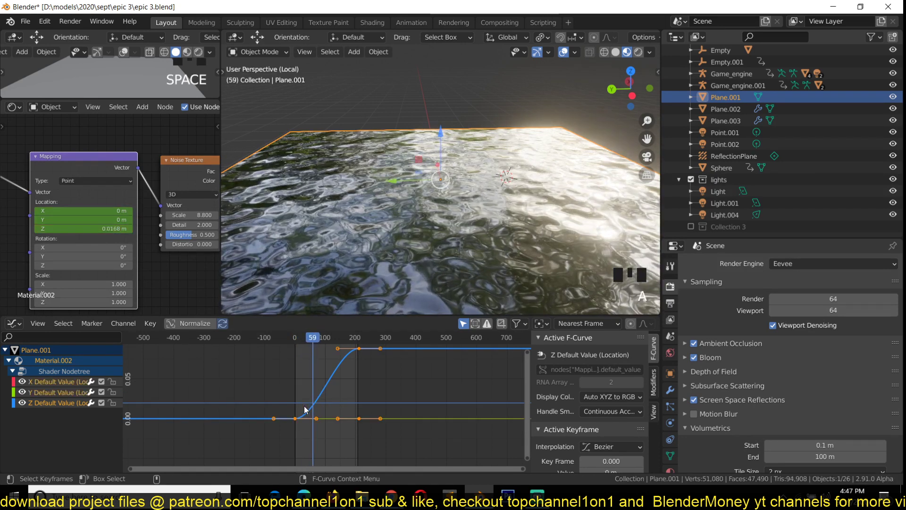
- Set the location keyframes' handle type to Vector and play the animation from the start to review the linear movement
{"action": "key", "text": "v"}
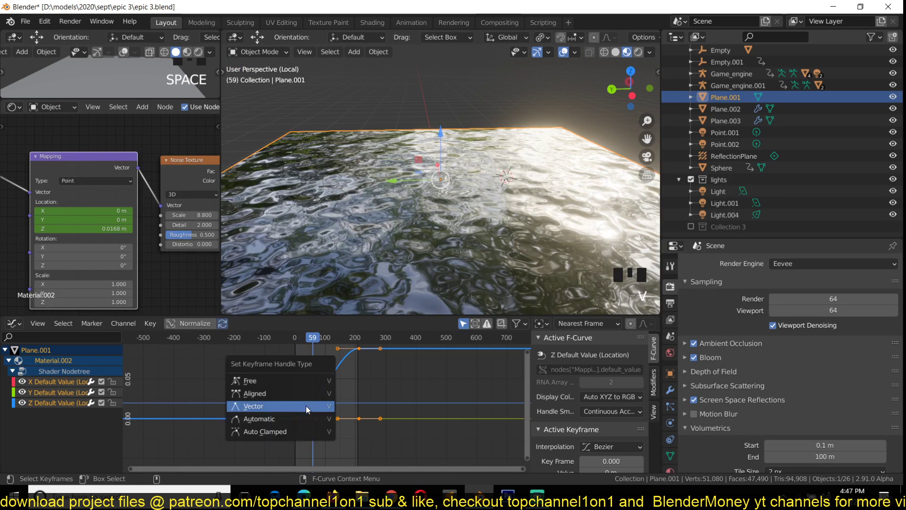
{"action": "left_click", "coordinate": [307, 409]}
{"action": "key", "text": "shift+Right"}
{"action": "key", "text": "space"}
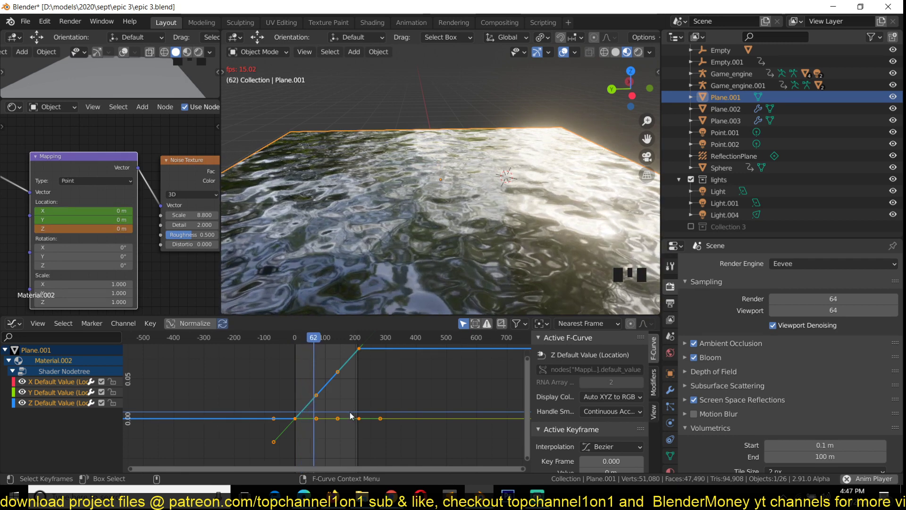
{"action": "key", "text": "space"}
- Raise the Z location keyframe at frame 211 to about 0.219 m and play the animation from the start frame
{"action": "scroll", "coordinate": [342, 388], "scroll_direction": "down", "scroll_amount": 10}
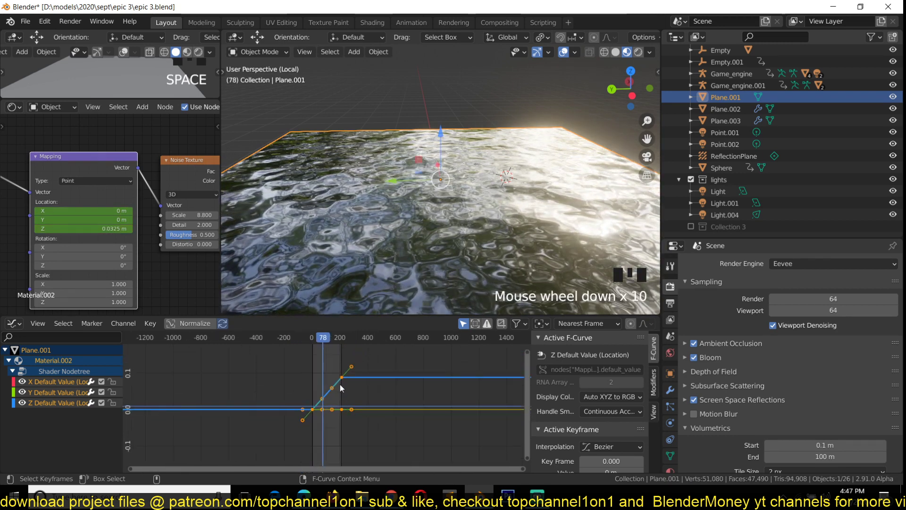
{"action": "key", "text": "g"}
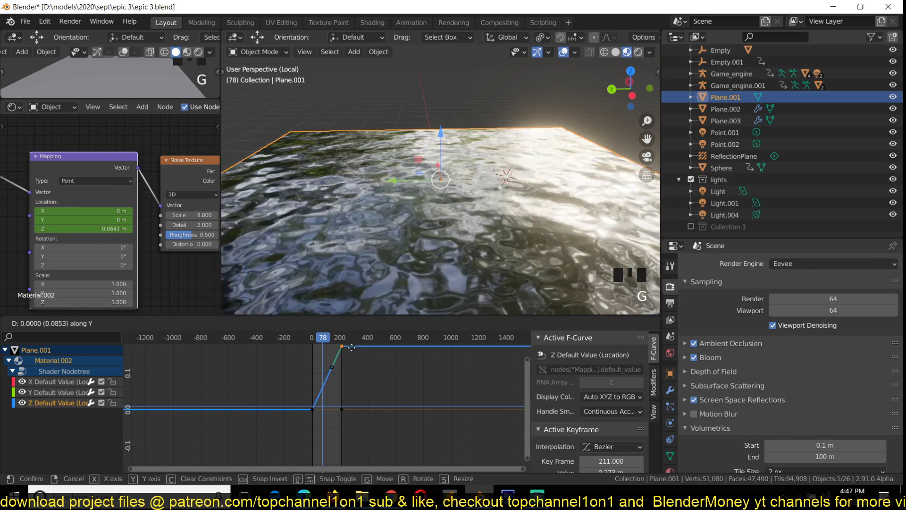
{"action": "left_click", "coordinate": [358, 336]}
{"action": "key", "text": "shift+Right"}
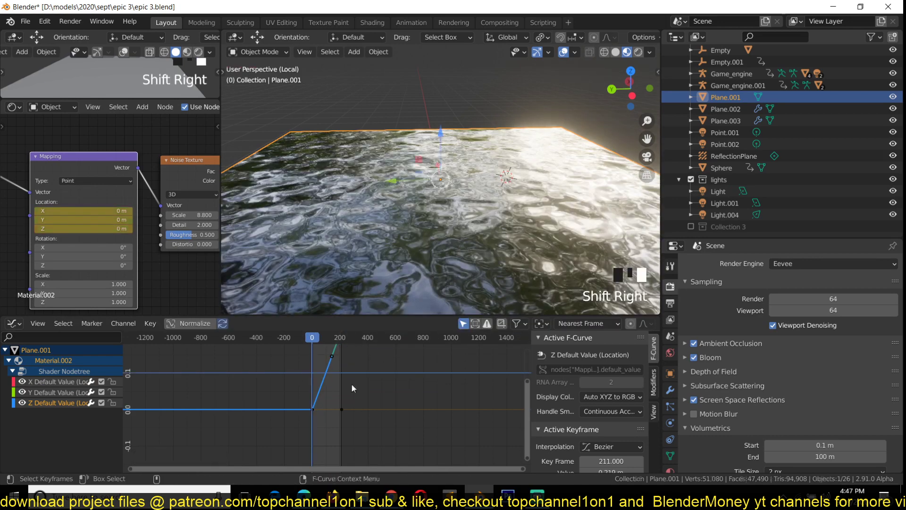
{"action": "key", "text": "space"}
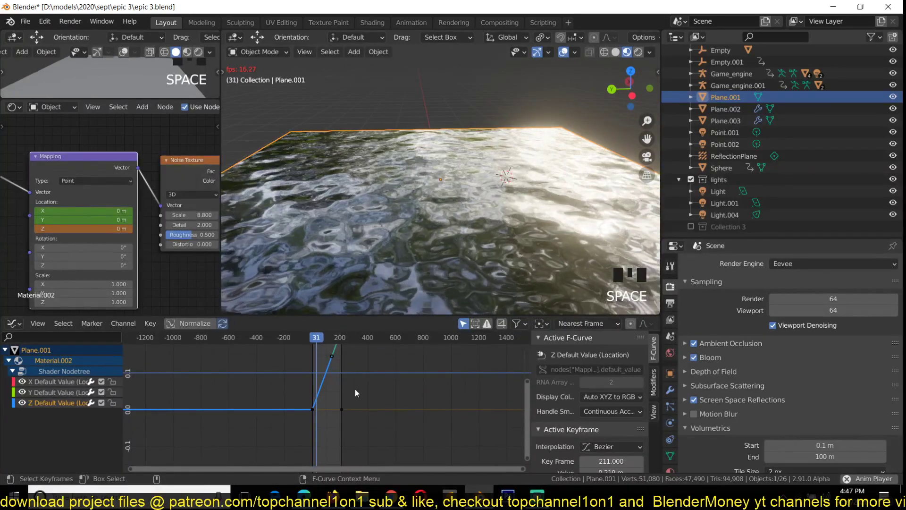
{"action": "key", "text": "space"}
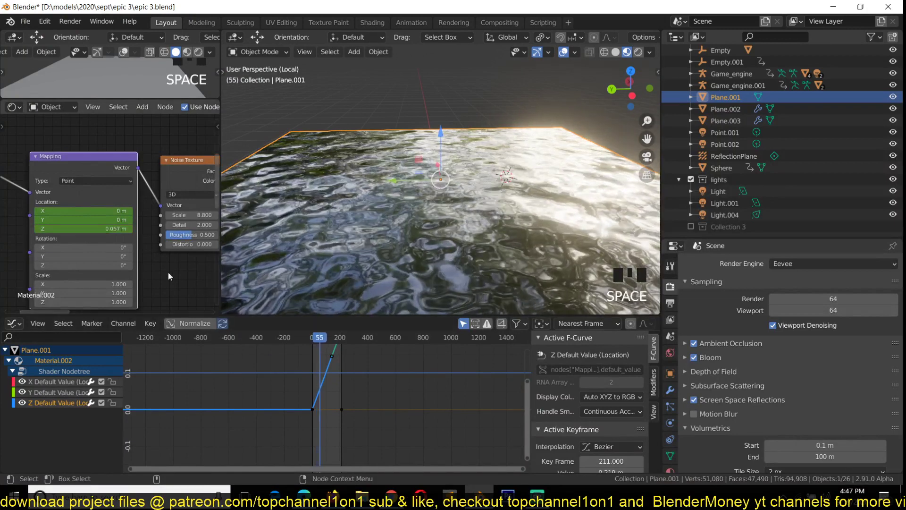
- Switch the Graph Editor back to the timeline and step between the keyframes, ending on frame 211
{"action": "key", "text": "shift+Left"}
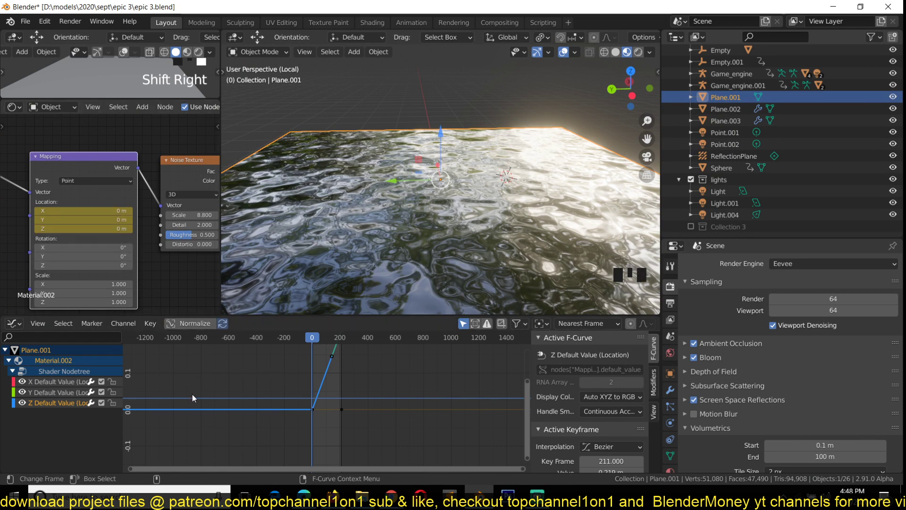
{"action": "key", "text": "ctrl+Tab"}
{"action": "key", "text": "Up"}
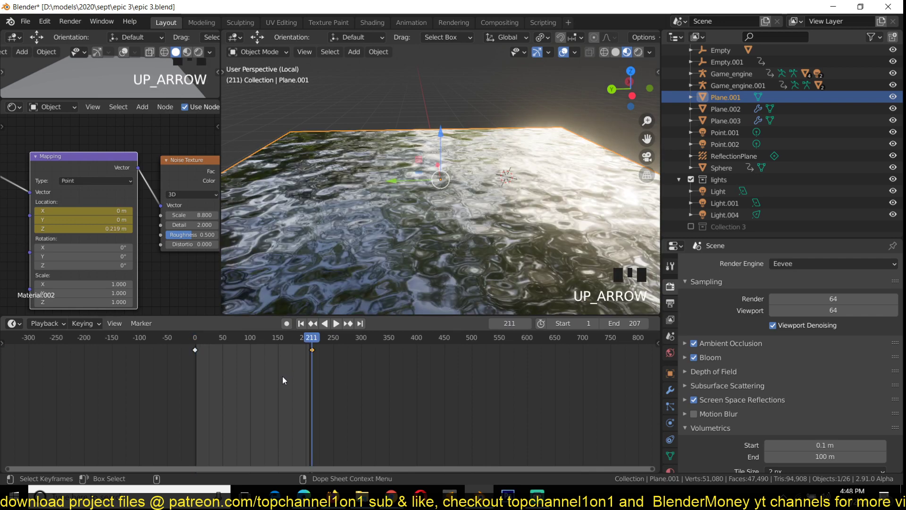
{"action": "key", "text": "Down"}
{"action": "key", "text": "Up"}
{"action": "key", "text": "Down"}
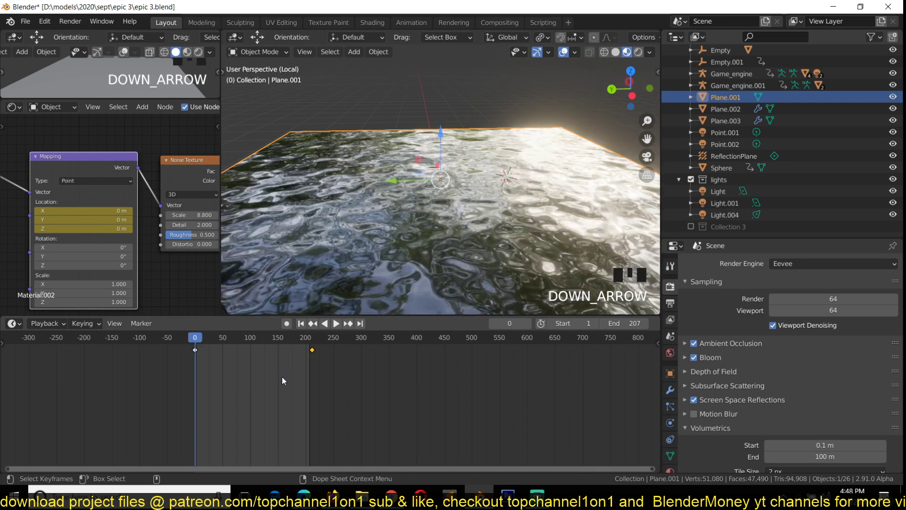
{"action": "key", "text": "Up"}
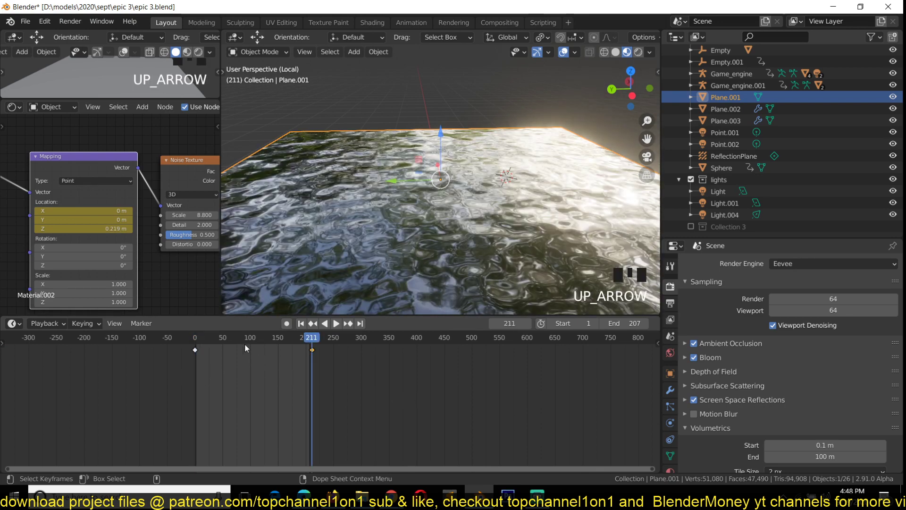
- Set the Mapping node's Y location to 1 m at frame 211 and keyframe it
{"action": "left_click", "coordinate": [119, 219]}
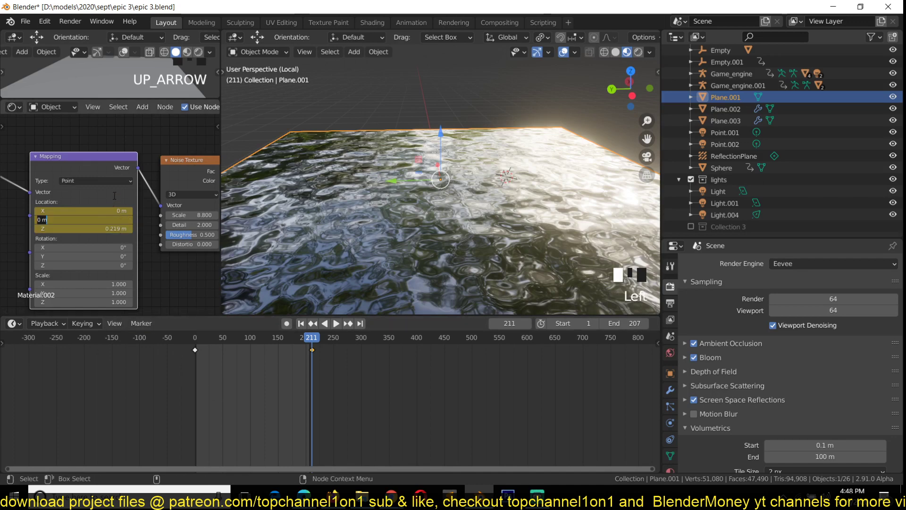
{"action": "left_click", "coordinate": [120, 220]}
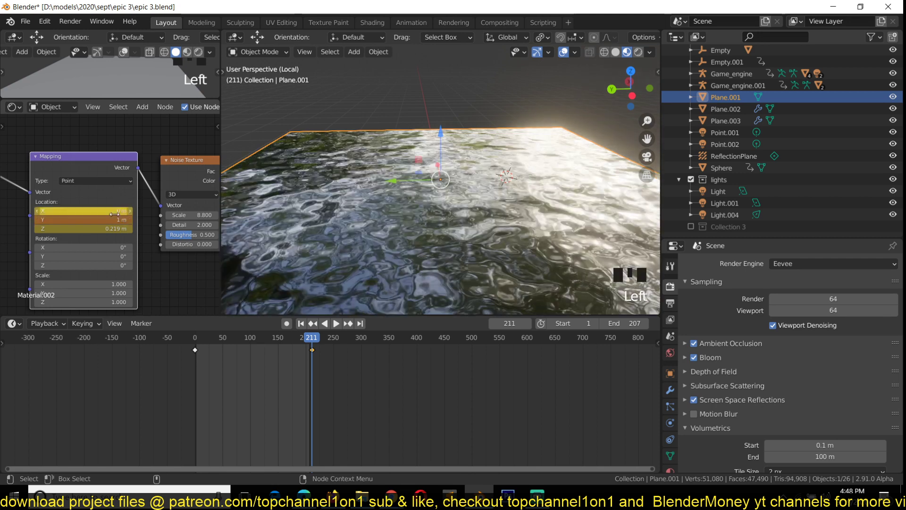
{"action": "key", "text": "Return"}
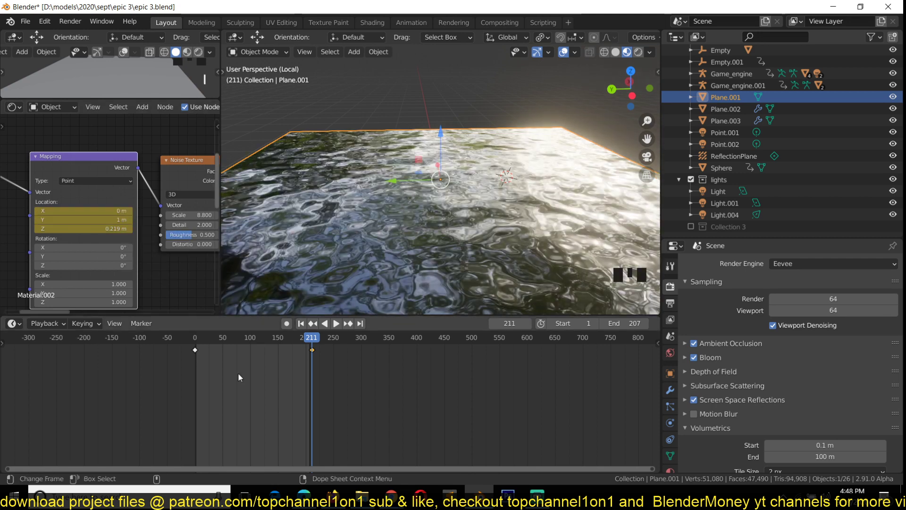
- Switch the timeline to the Graph Editor and play the animation from the start to review the added Y movement
{"action": "key", "text": "ctrl+Tab"}
{"action": "scroll", "coordinate": [324, 405], "scroll_direction": "down", "scroll_amount": 8}
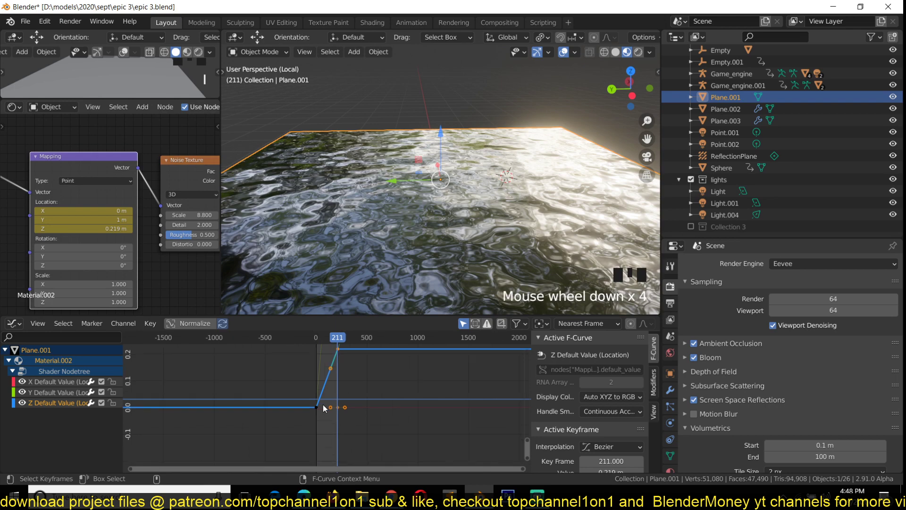
{"action": "key", "text": "shift+Right"}
{"action": "key", "text": "space"}
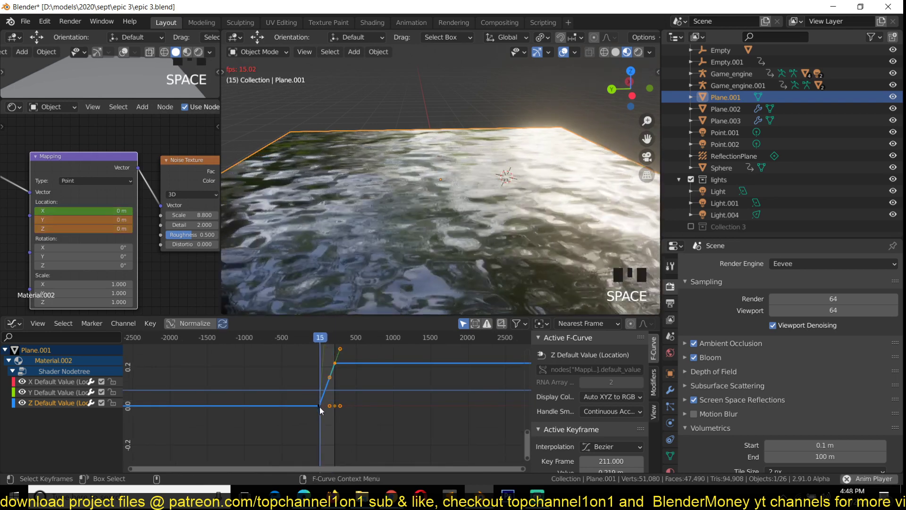
{"action": "key", "text": "space"}
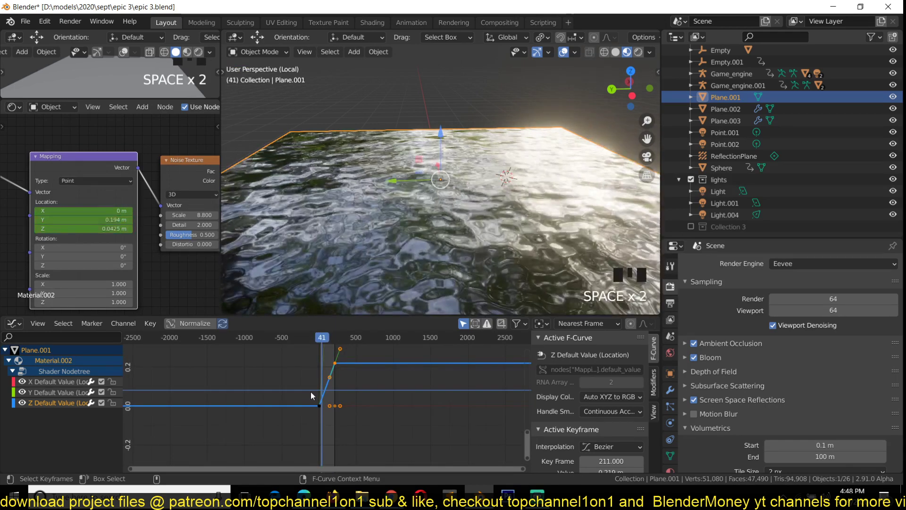
- Isolate the Y location curve by hiding the X and Z curves, and frame all its keyframes in the Graph Editor
{"action": "middle_click_drag", "start_coordinate": [310, 395], "coordinate": [275, 429]}
{"action": "scroll", "coordinate": [289, 401], "scroll_direction": "down", "scroll_amount": 3}
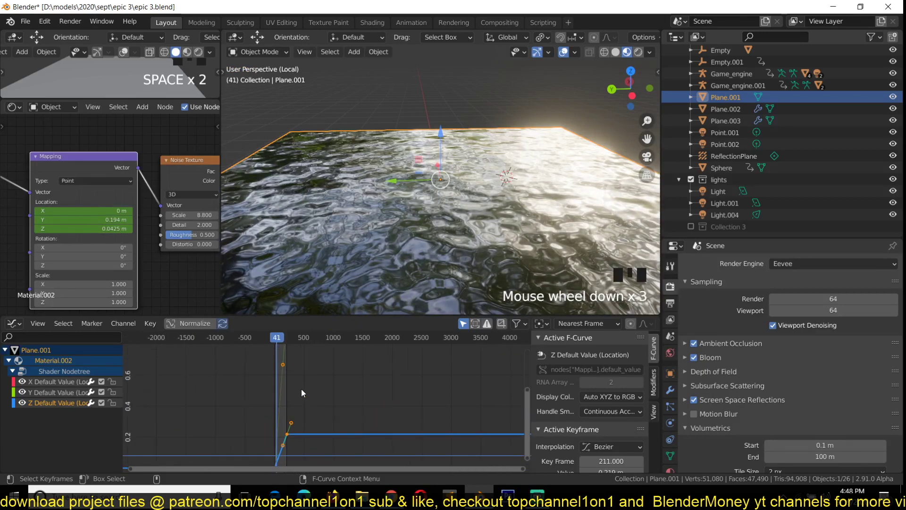
{"action": "scroll", "coordinate": [303, 393], "scroll_direction": "down", "scroll_amount": 8}
{"action": "left_click", "coordinate": [54, 392]}
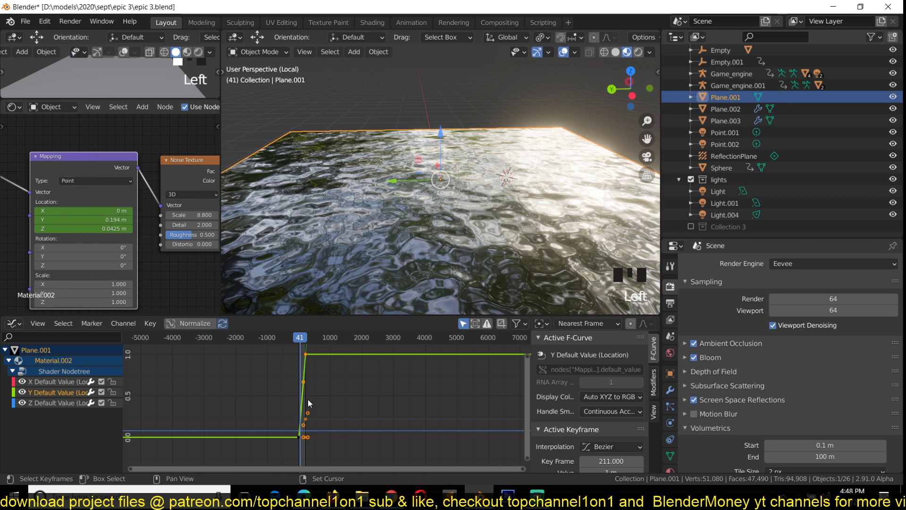
{"action": "key", "text": "shift+h"}
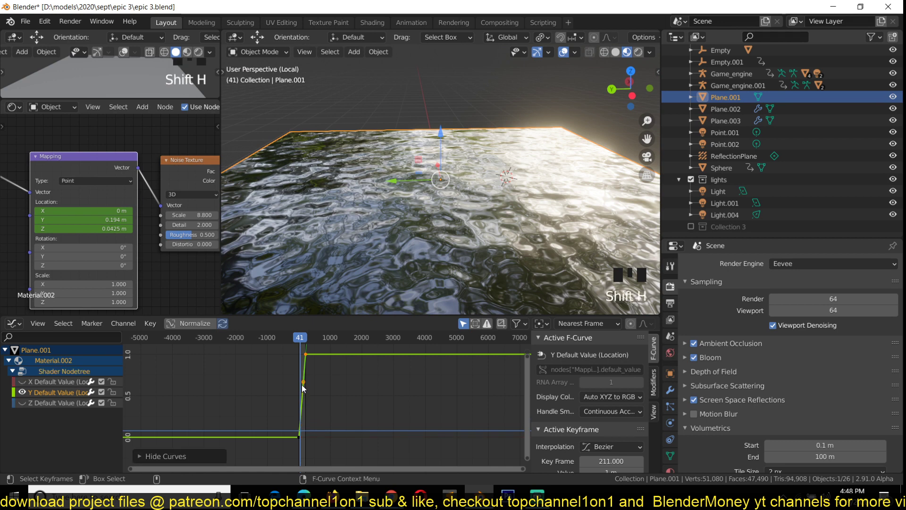
{"action": "key", "text": "KP_Decimal"}
{"action": "scroll", "coordinate": [302, 388], "scroll_direction": "down", "scroll_amount": 3}
{"action": "key", "text": "a"}
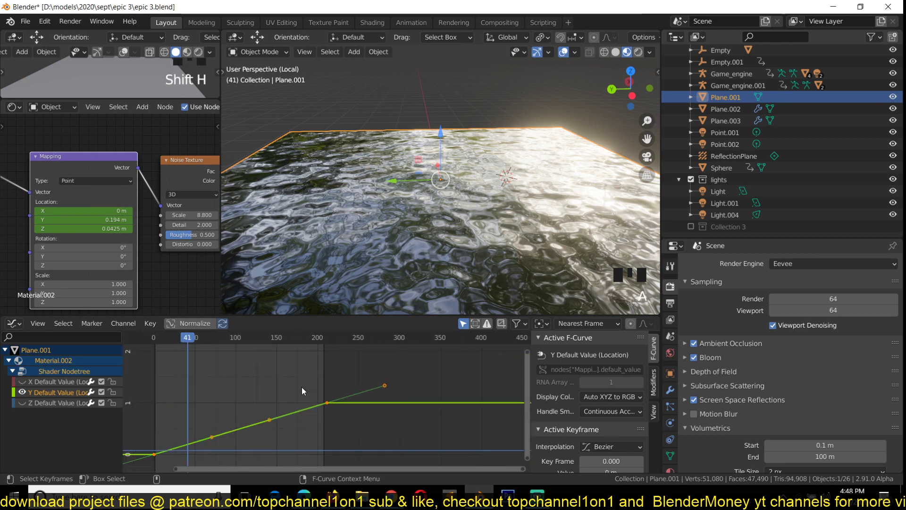
{"action": "key", "text": "KP_Decimal"}
{"action": "scroll", "coordinate": [300, 389], "scroll_direction": "down", "scroll_amount": 2}
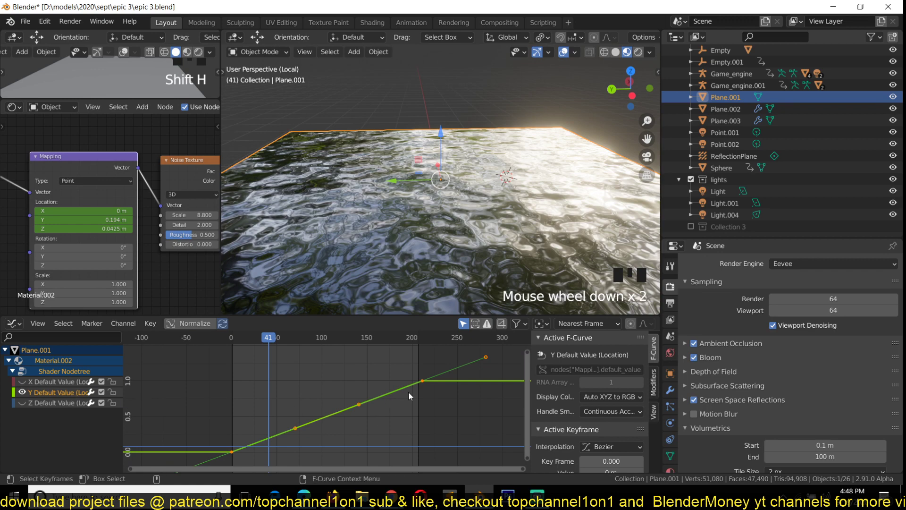
- Lower the Y location keyframe at frame 211 to about 0.5 m and play the animation to review the slower flow
{"action": "key", "text": "g"}
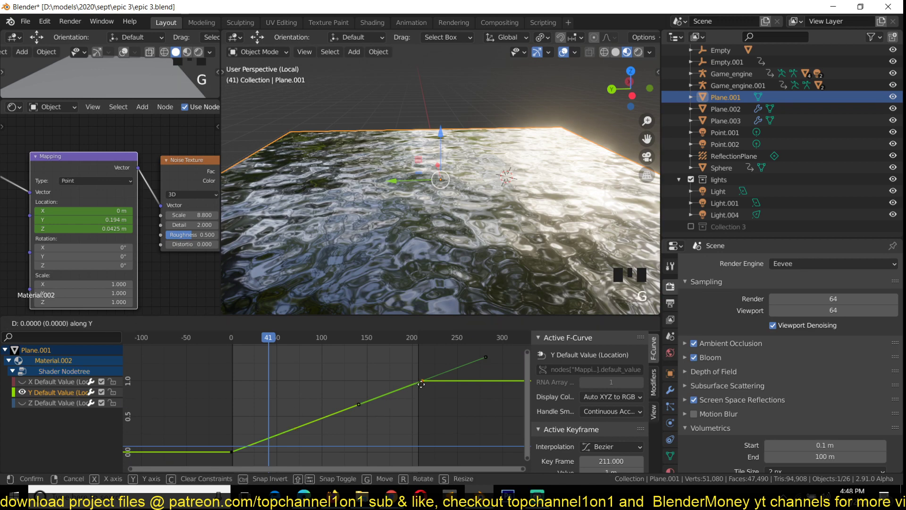
{"action": "left_click", "coordinate": [426, 422]}
{"action": "key", "text": "a"}
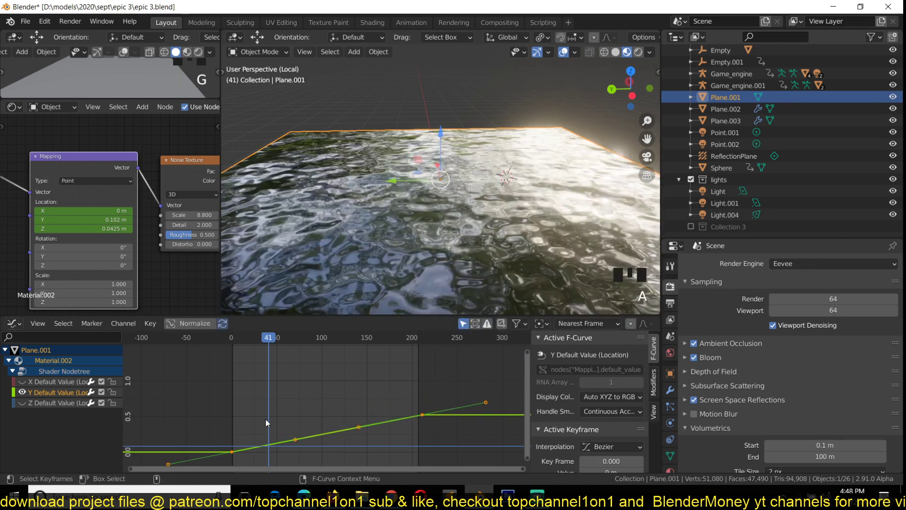
{"action": "right_click", "coordinate": [194, 418], "text": "shift"}
{"action": "key", "text": "space"}
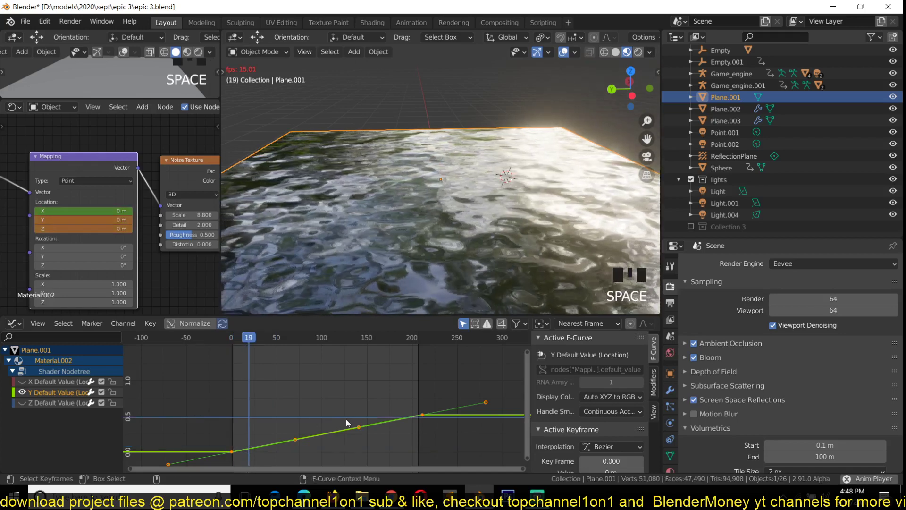
{"action": "key", "text": "space"}
- Connect the lower Principled BSDF node to the Material Output in place of the upper shader, and deselect the plane
{"action": "scroll", "coordinate": [335, 284], "scroll_direction": "down", "scroll_amount": 4}
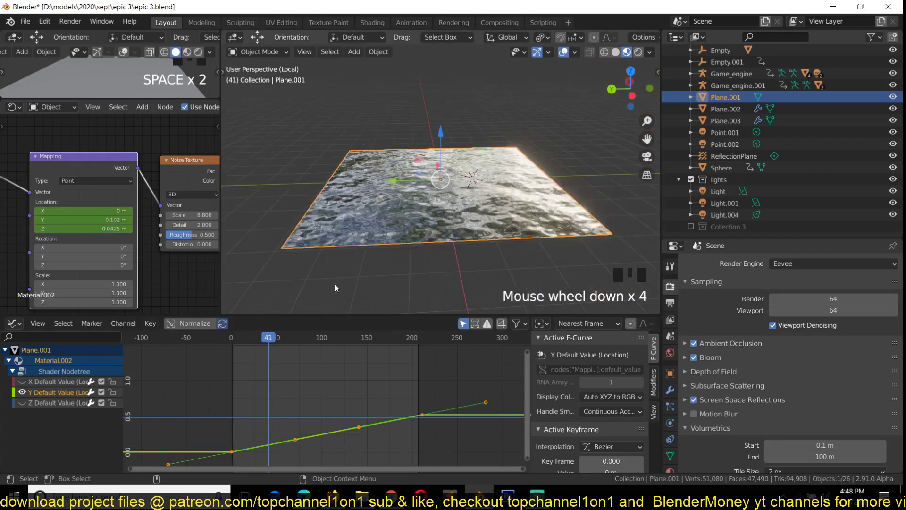
{"action": "scroll", "coordinate": [135, 257], "scroll_direction": "down", "scroll_amount": 8}
{"action": "middle_click_drag", "start_coordinate": [133, 223], "coordinate": [46, 220]}
{"action": "scroll", "coordinate": [46, 220], "scroll_direction": "down", "scroll_amount": 3}
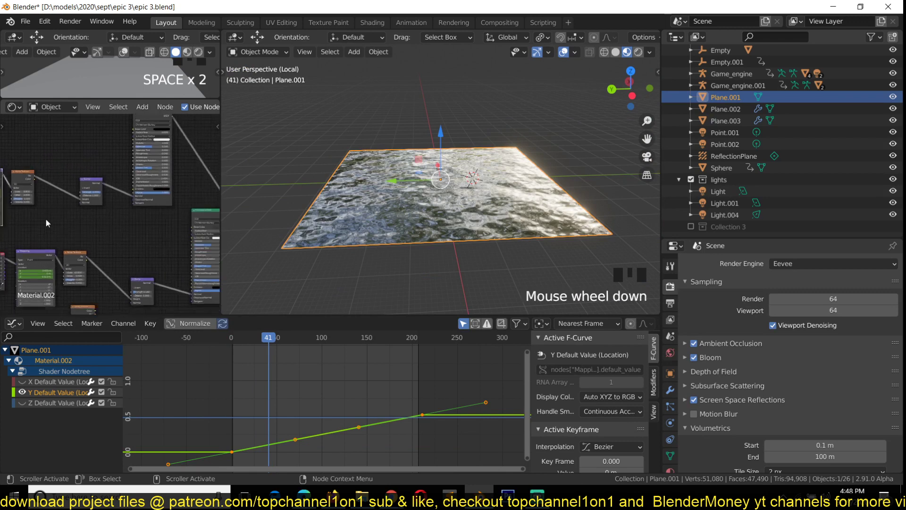
{"action": "middle_click_drag", "start_coordinate": [111, 255], "coordinate": [51, 229]}
{"action": "scroll", "coordinate": [93, 221], "scroll_direction": "up", "scroll_amount": 3}
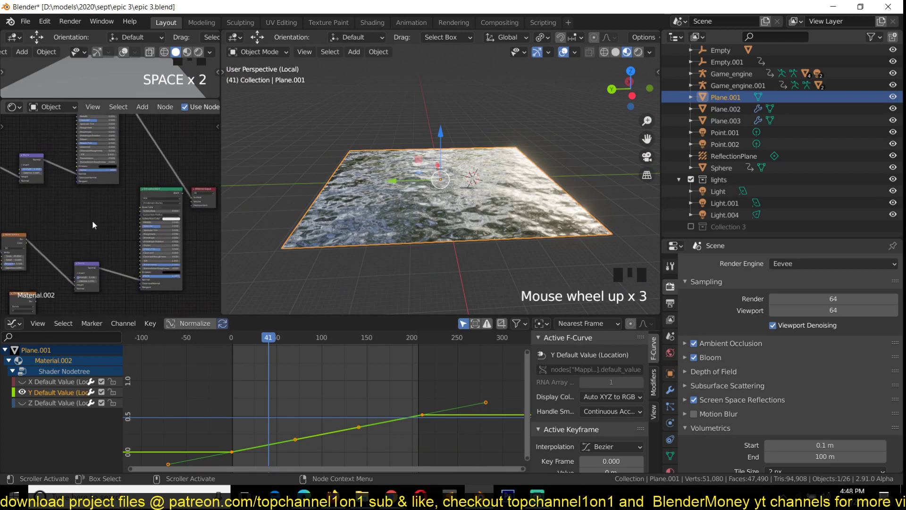
{"action": "left_click", "coordinate": [146, 194], "text": "ctrl+shift"}
{"action": "left_click", "coordinate": [383, 254]}
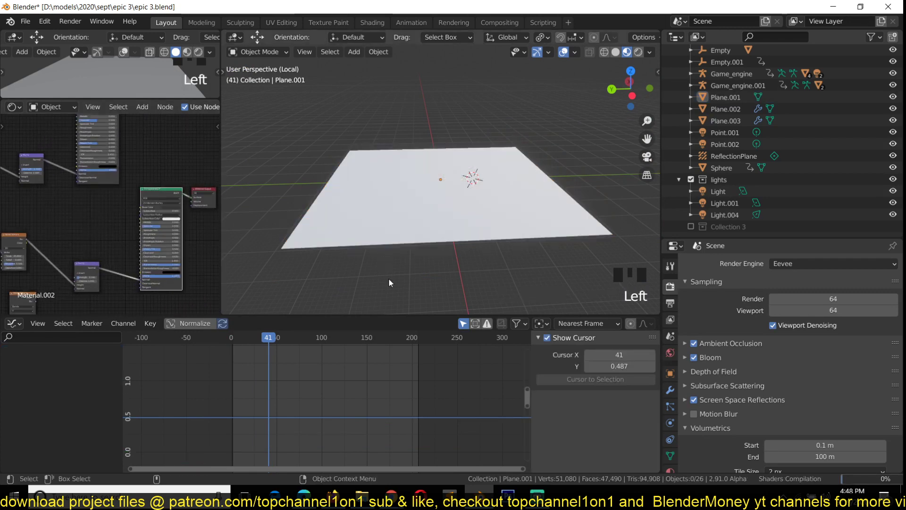
- Play the animation from frame 41 and inspect the water surface from another angle
{"action": "scroll", "coordinate": [389, 283], "scroll_direction": "up", "scroll_amount": 3}
{"action": "scroll", "coordinate": [390, 285], "scroll_direction": "up", "scroll_amount": 3}
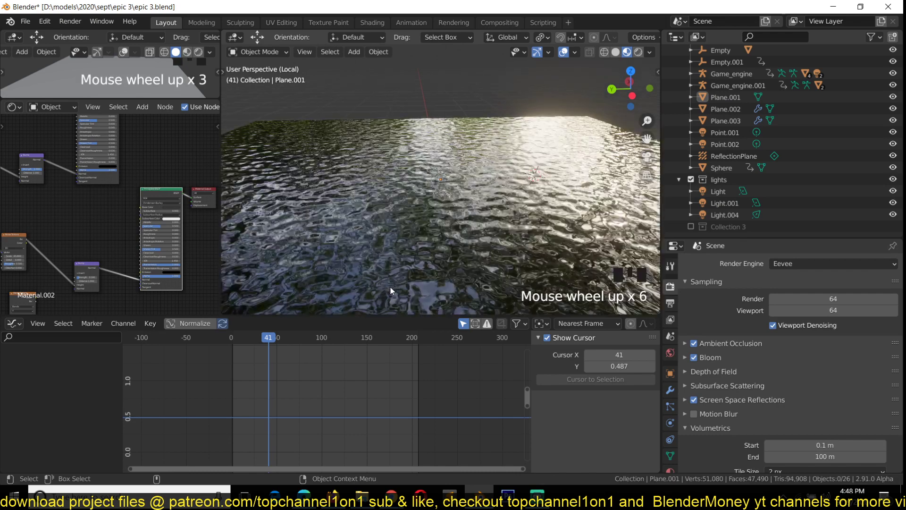
{"action": "key", "text": "space"}
{"action": "key", "text": "grave"}
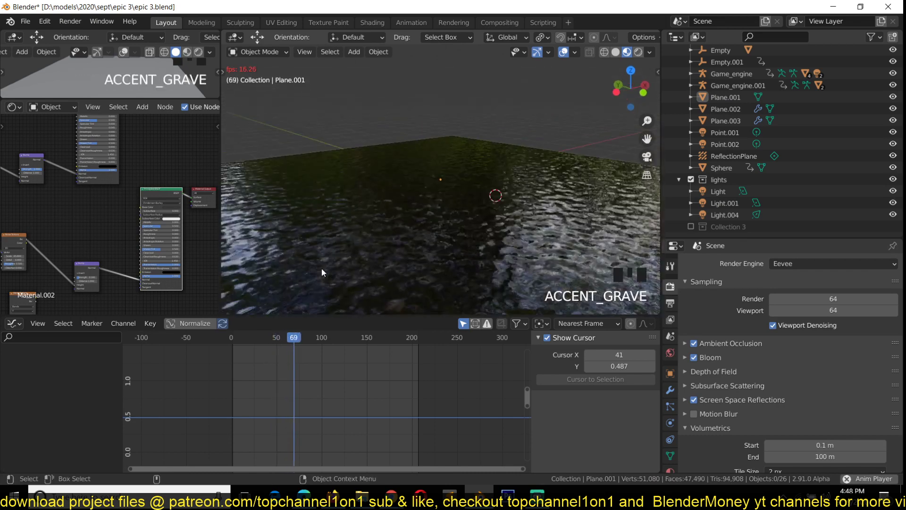
{"action": "key", "text": "space"}
- Leave local view to bring back the rest of the scene around the water plane
{"action": "scroll", "coordinate": [333, 261], "scroll_direction": "down", "scroll_amount": 8}
{"action": "key", "text": "shift+grave"}
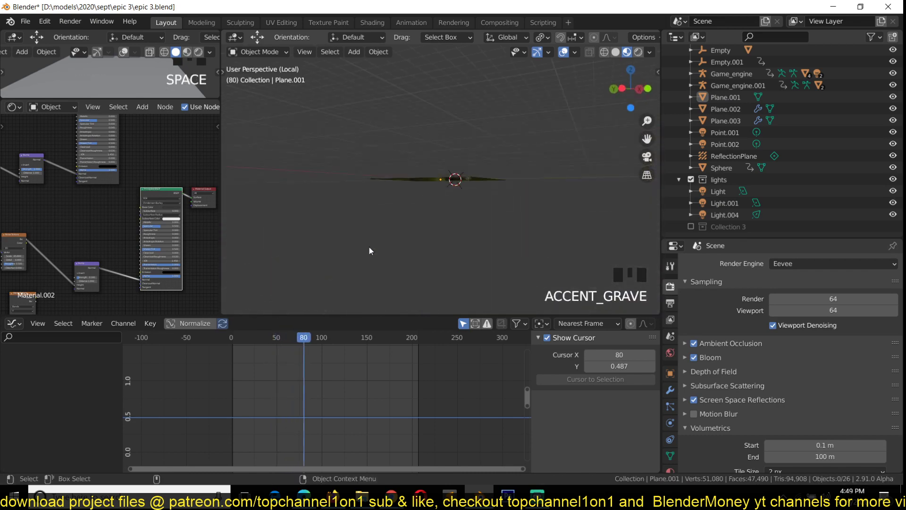
{"action": "key", "text": "KP_Divide"}
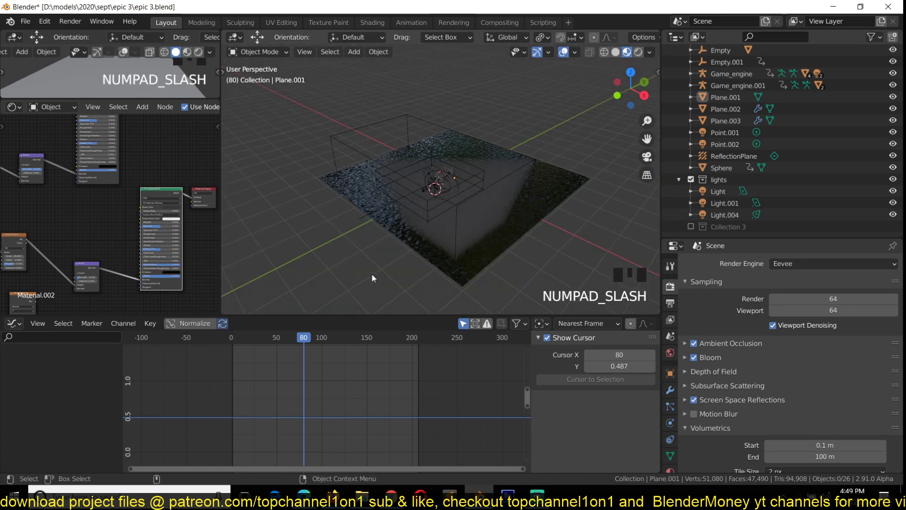
{"action": "scroll", "coordinate": [372, 273], "scroll_direction": "up", "scroll_amount": 4}
{"action": "key", "text": "super"}
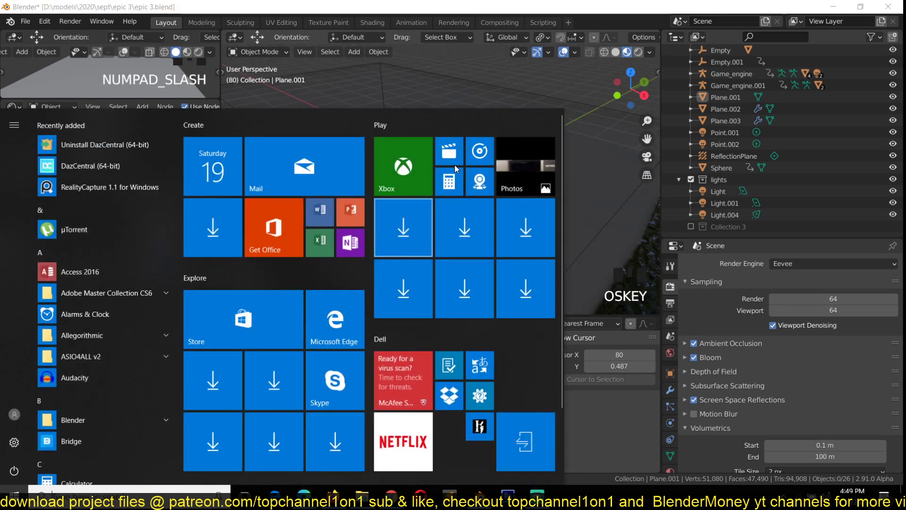
{"action": "key", "text": "super"}
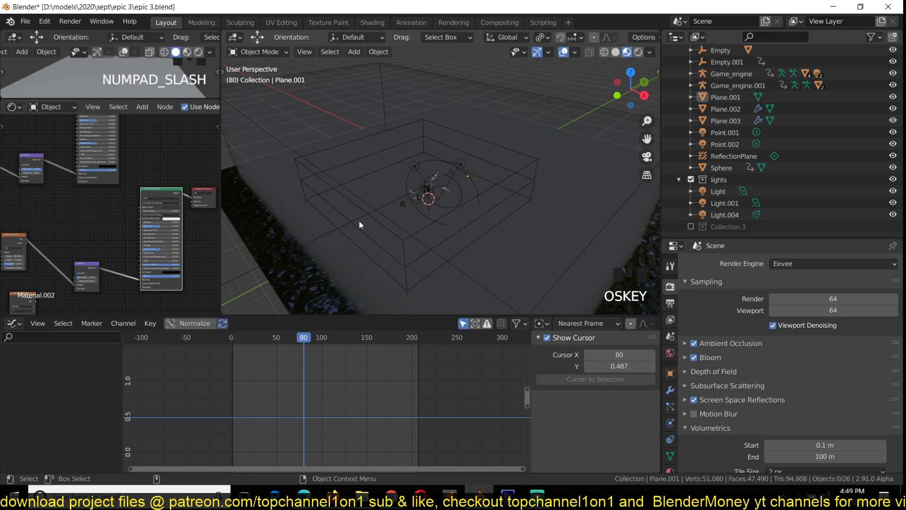
- Select the noise texture node that feeds the lower Bump node and save the Blender file
{"action": "scroll", "coordinate": [97, 248], "scroll_direction": "up", "scroll_amount": 4}
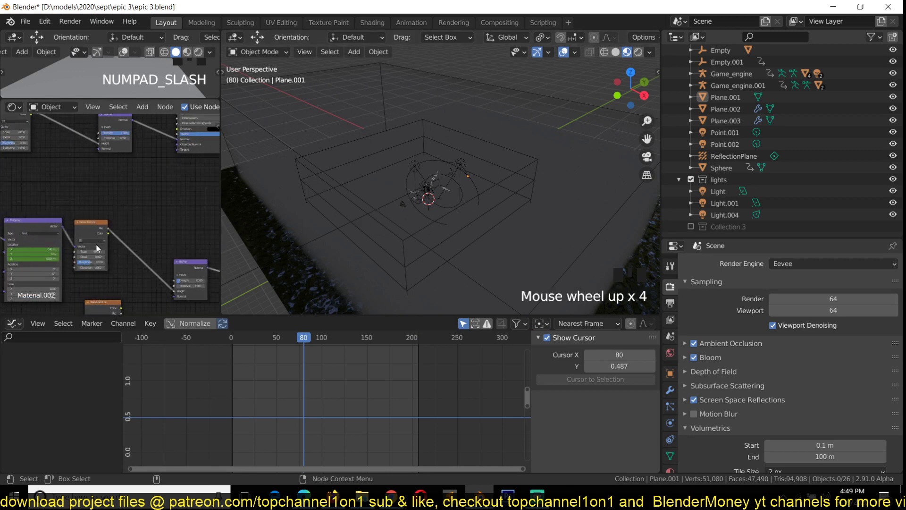
{"action": "left_click", "coordinate": [94, 236]}
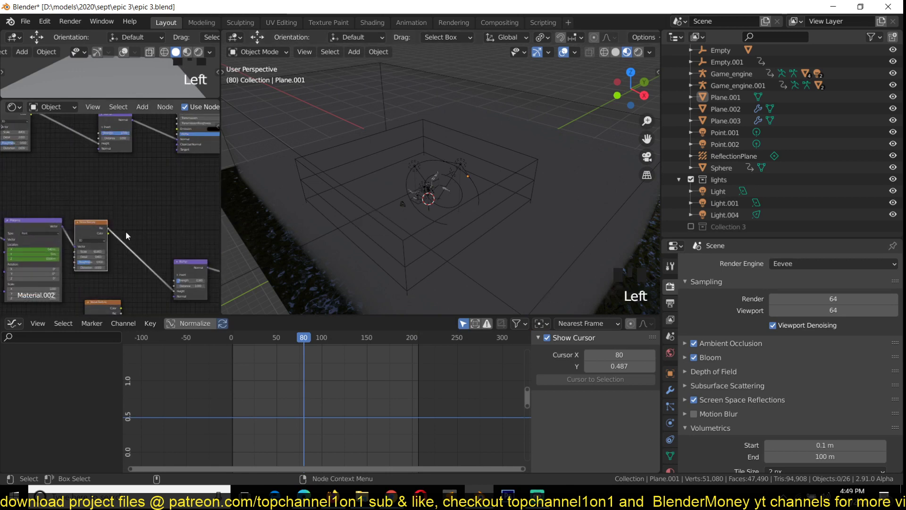
{"action": "key", "text": "ctrl+s"}
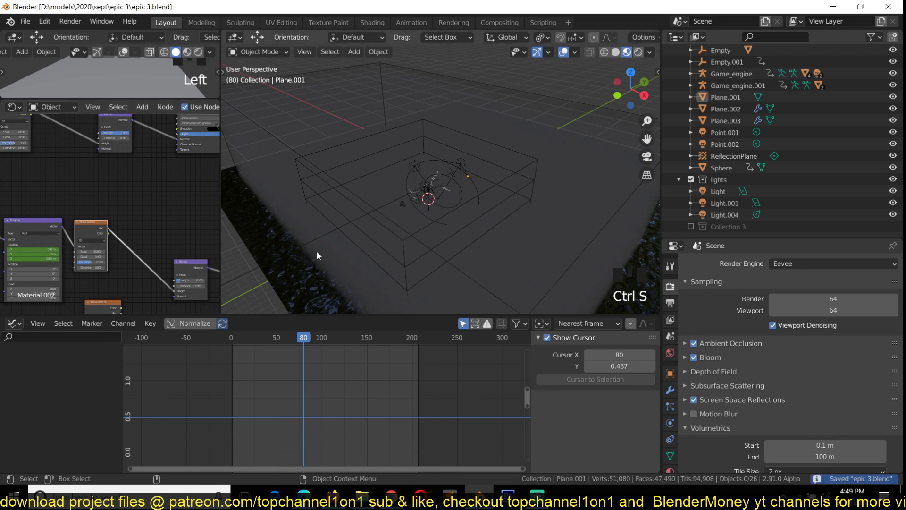
- Play the animation from frame 0 through the camera in rendered shading with the viewport overlays hidden
{"action": "key", "text": "KP_0"}
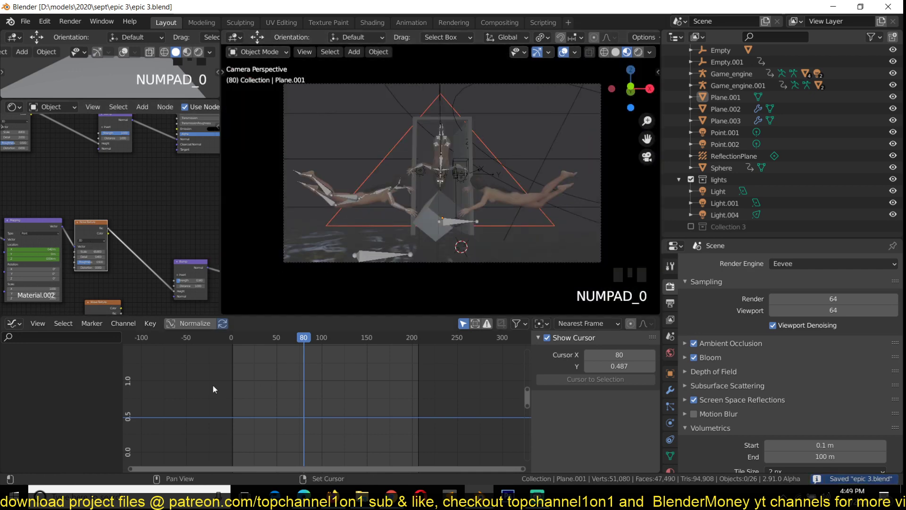
{"action": "key", "text": "shift+Left"}
{"action": "left_click", "coordinate": [639, 53]}
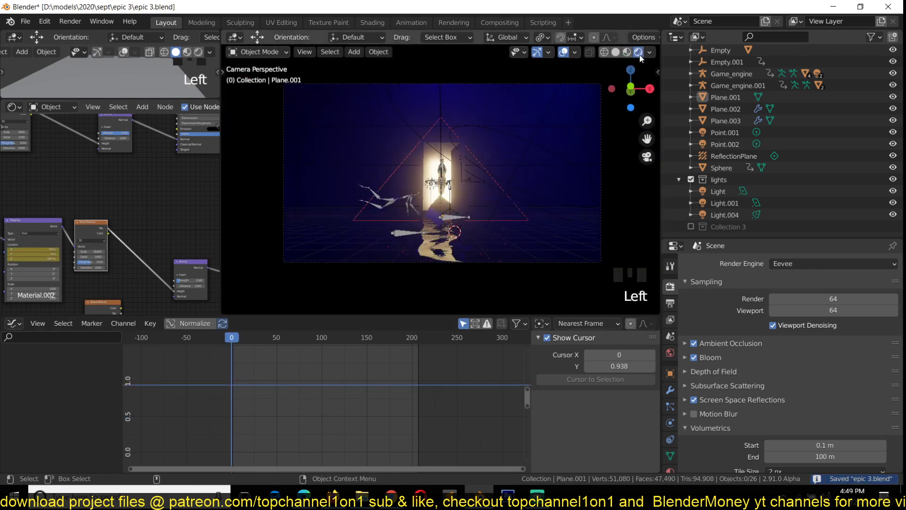
{"action": "left_click", "coordinate": [564, 52]}
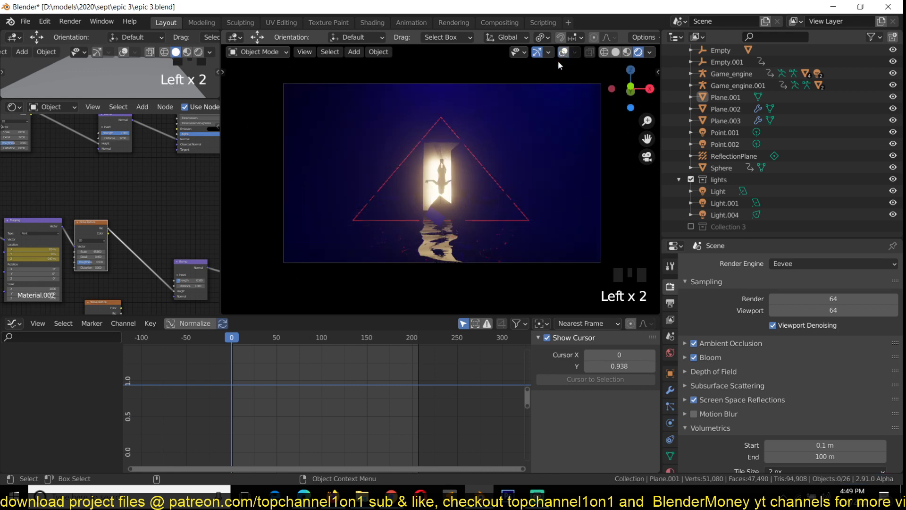
{"action": "key", "text": "space"}
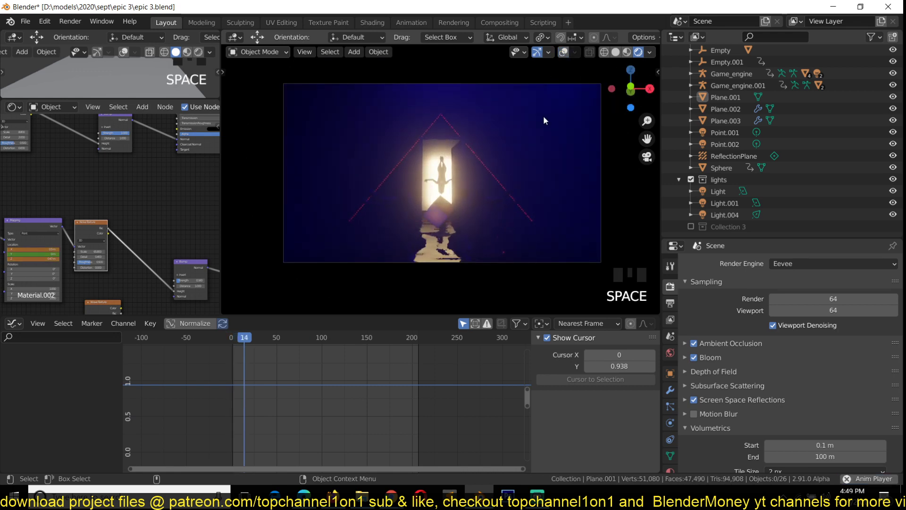